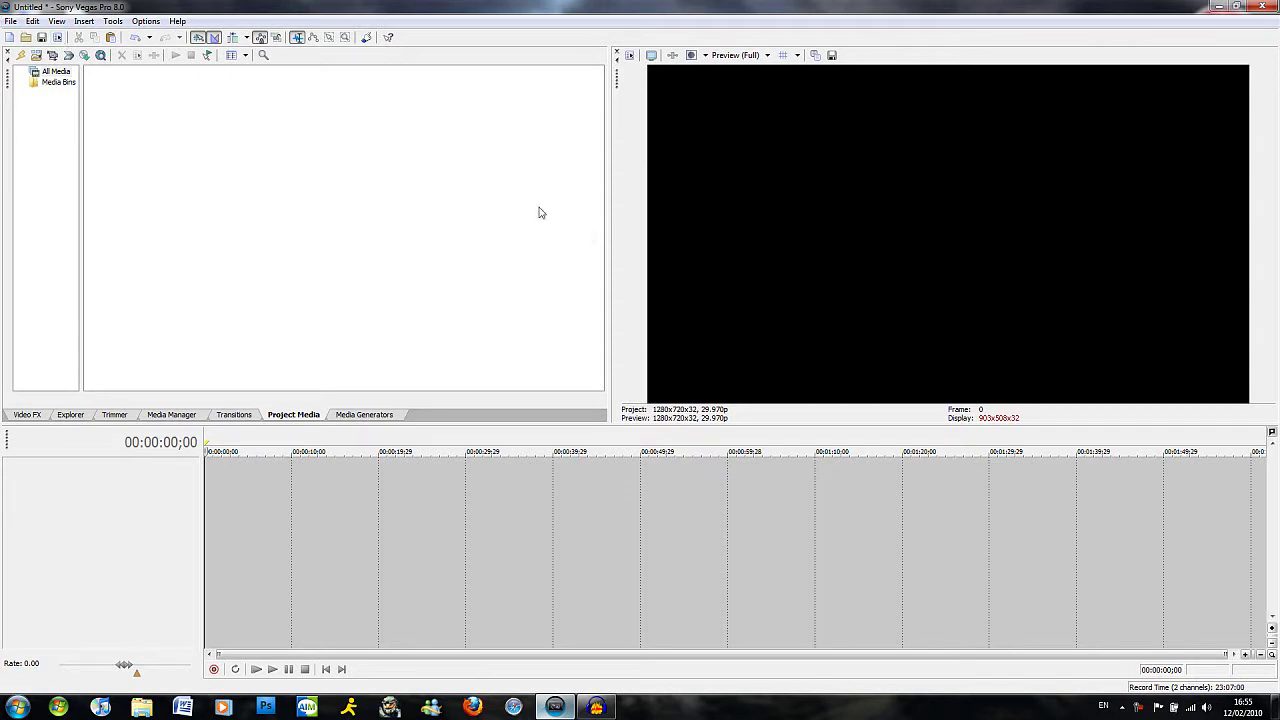
Step: Import 01-30_seconds_to_mars-kings_and_queens.mp3 and the iBeGood video from the Desktop into the project media
{"action": "left_click", "coordinate": [10, 24]}
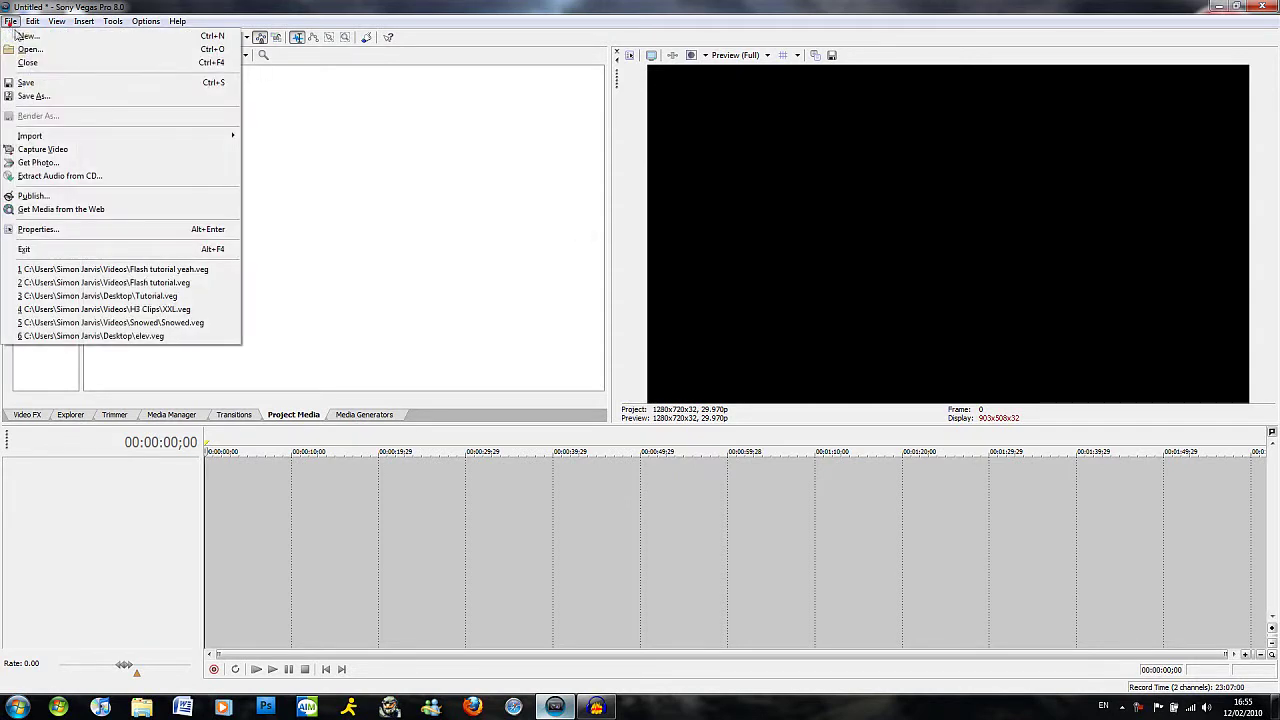
{"action": "mouse_move", "coordinate": [88, 136]}
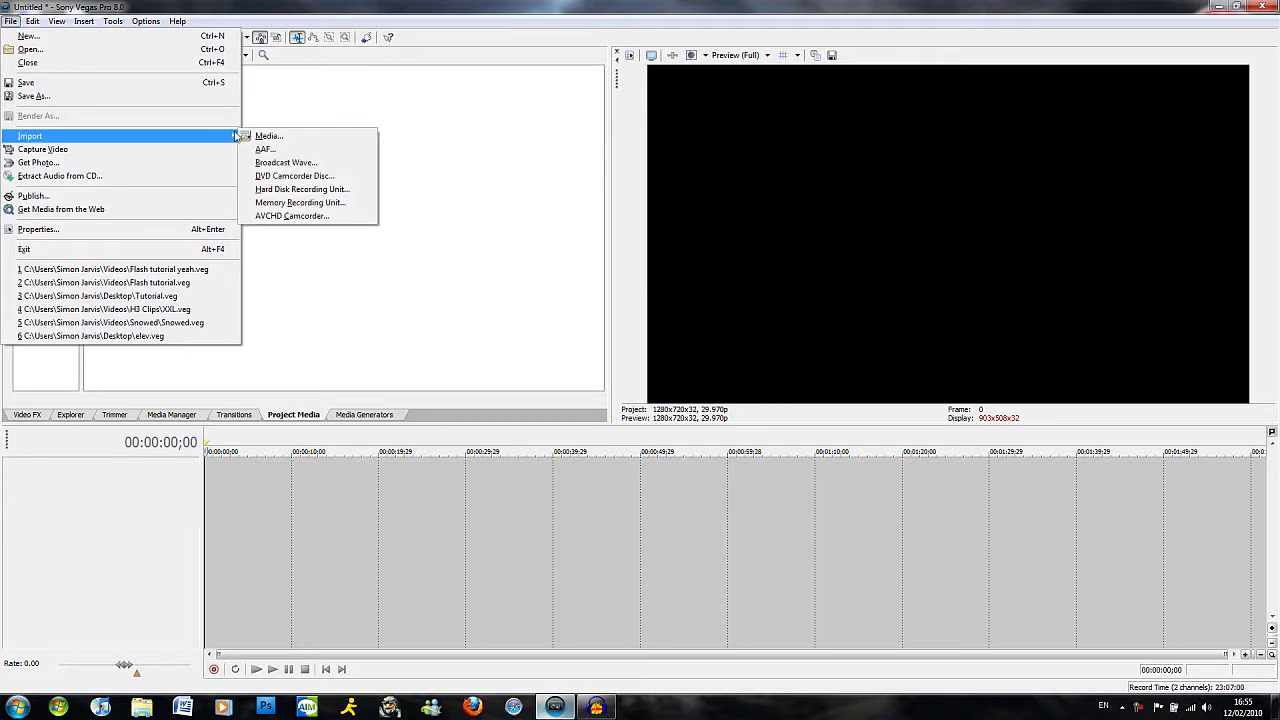
{"action": "left_click", "coordinate": [270, 136]}
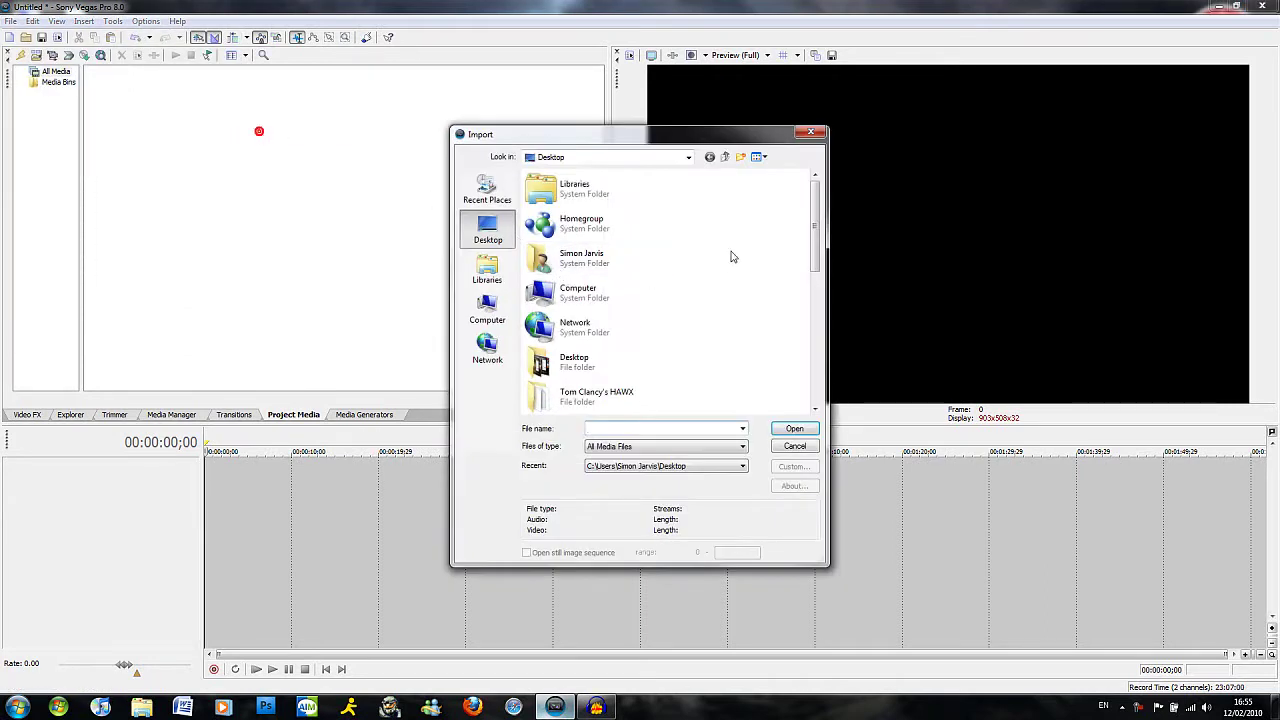
{"action": "left_click_drag", "start_coordinate": [816, 226], "coordinate": [817, 306]}
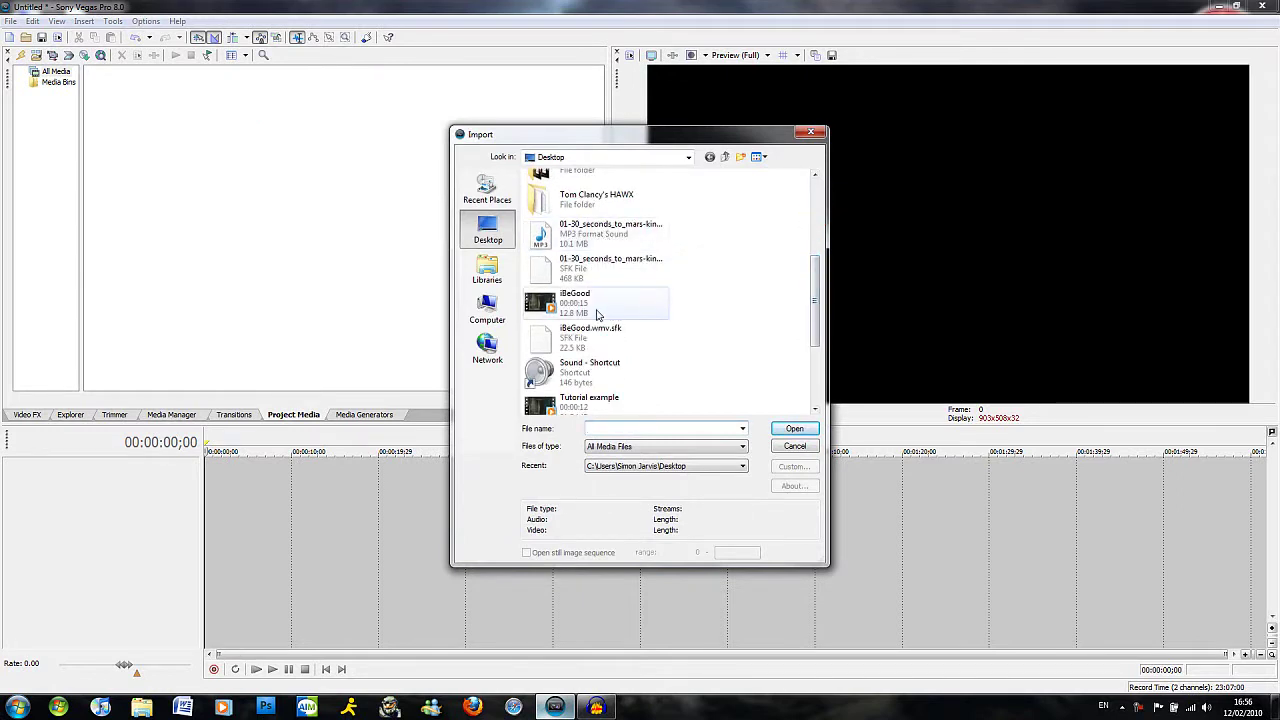
{"action": "left_click", "coordinate": [617, 235], "text": "ctrl"}
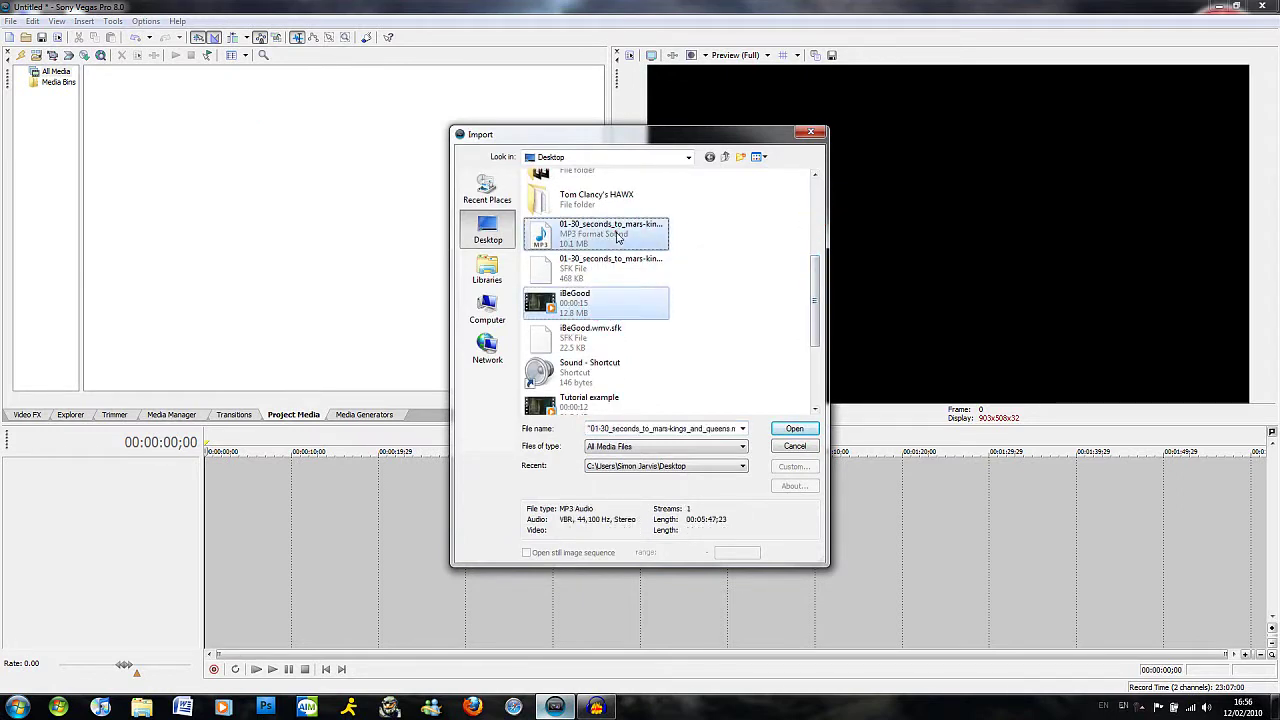
{"action": "left_click", "coordinate": [791, 429]}
{"action": "left_click", "coordinate": [207, 207]}
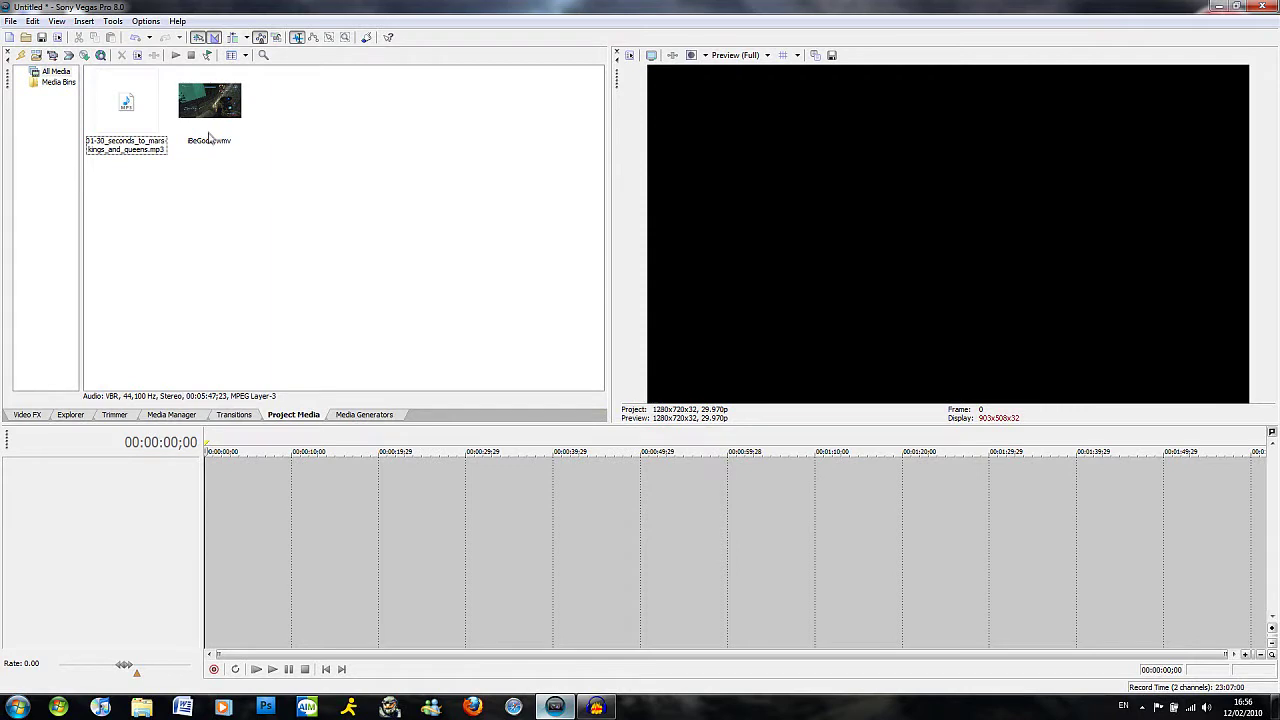
Step: Place iBeGood.wmv at the start of the timeline and add the MP3 song on its own track beneath it
{"action": "left_click_drag", "start_coordinate": [209, 105], "coordinate": [214, 505]}
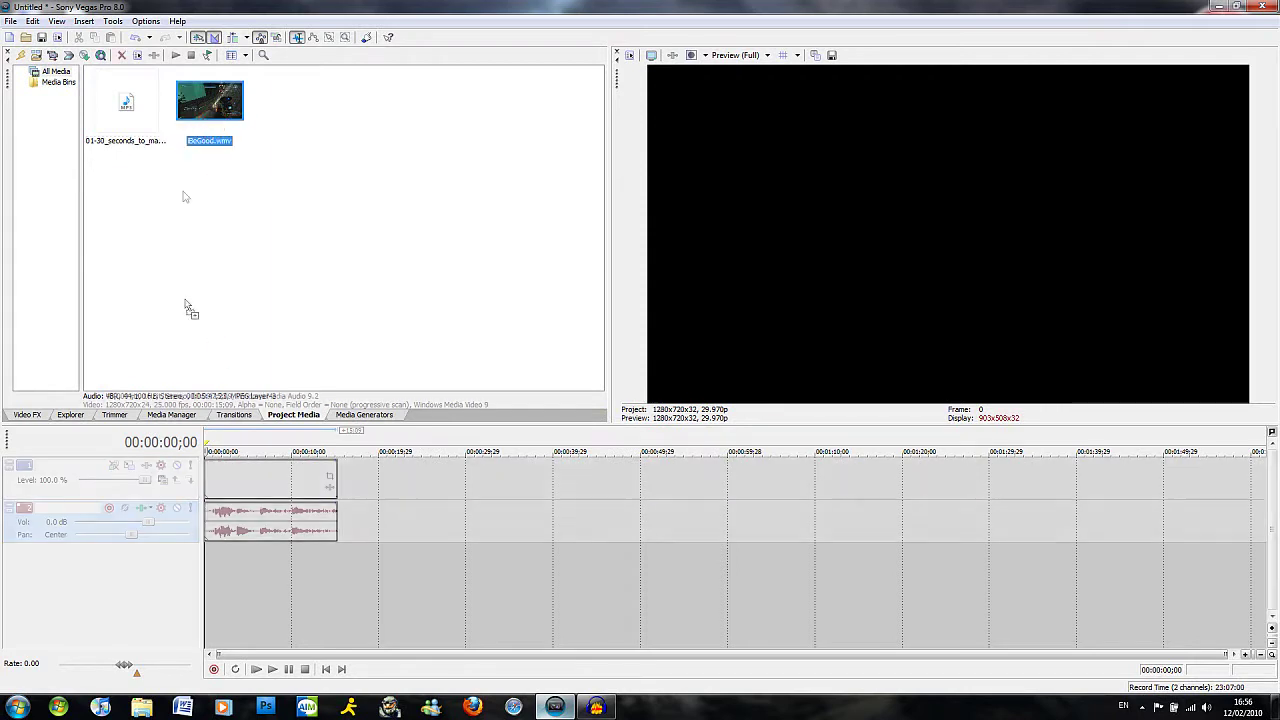
{"action": "left_click_drag", "start_coordinate": [142, 119], "coordinate": [216, 563]}
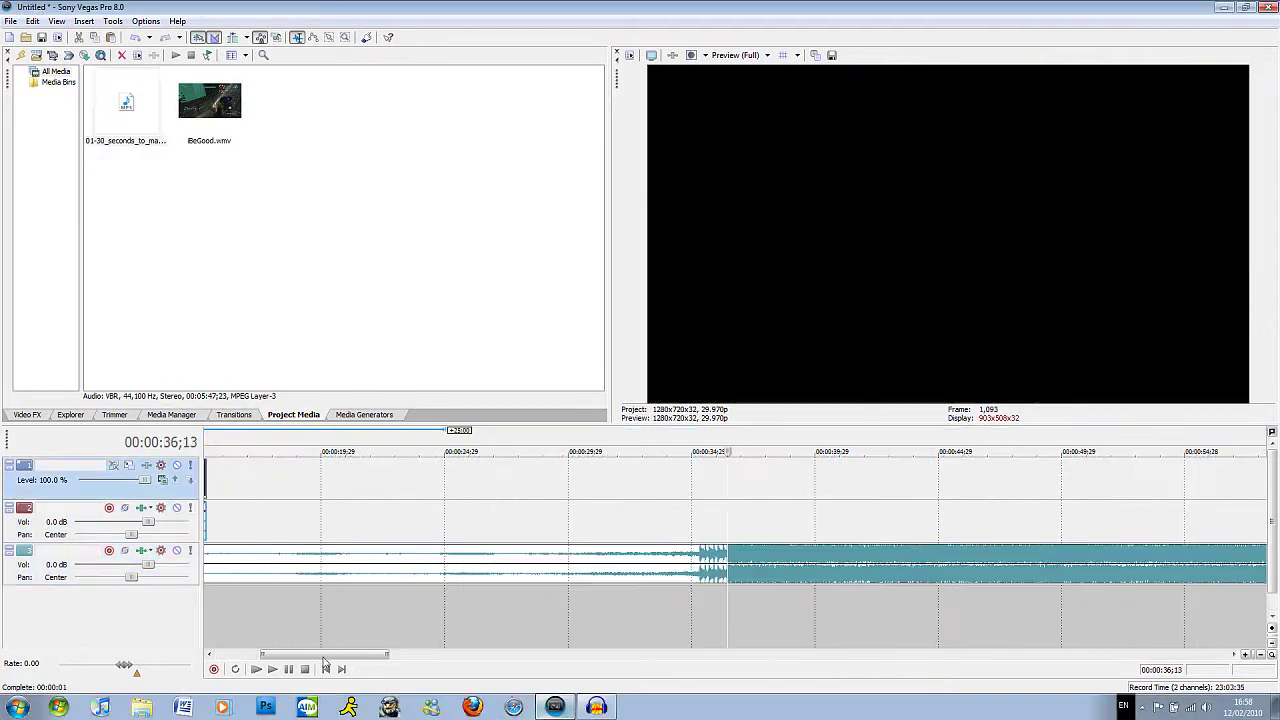
Step: Move the iBeGood clip along the timeline so that it ends at 00:00:36;13
{"action": "left_click_drag", "start_coordinate": [323, 657], "coordinate": [275, 657]}
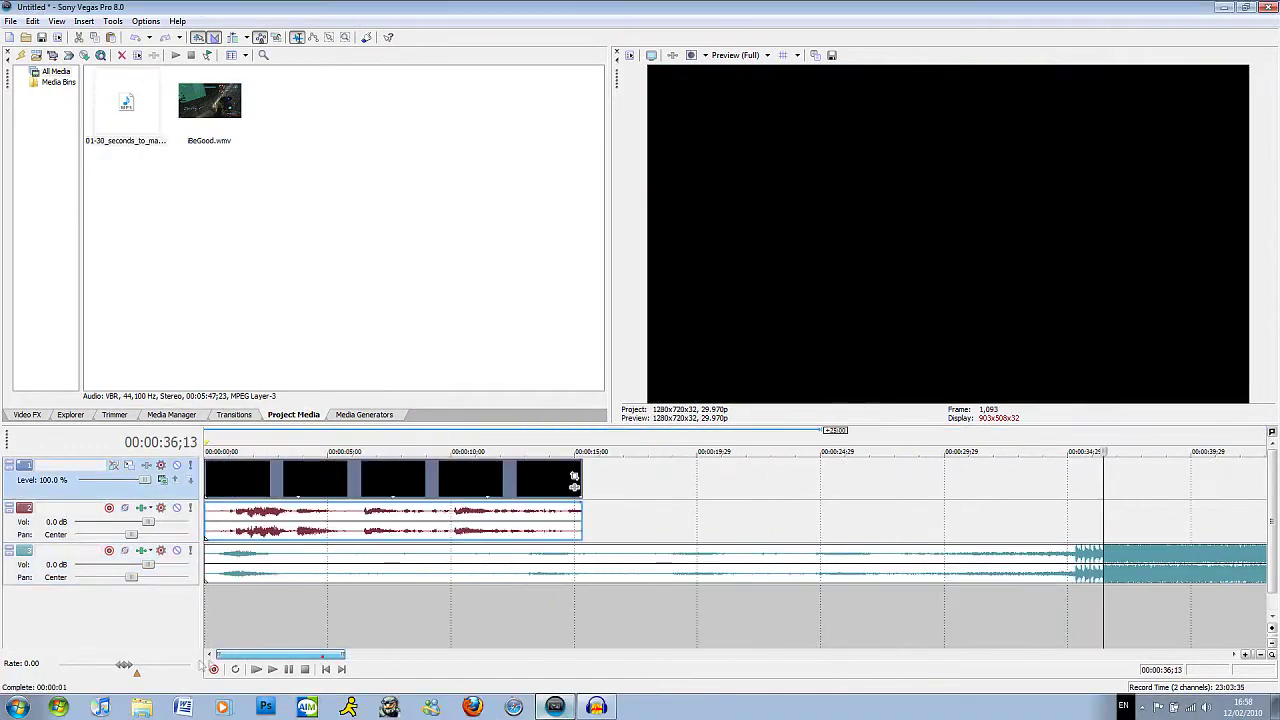
{"action": "scroll", "coordinate": [271, 619], "scroll_direction": "down", "scroll_amount": 3}
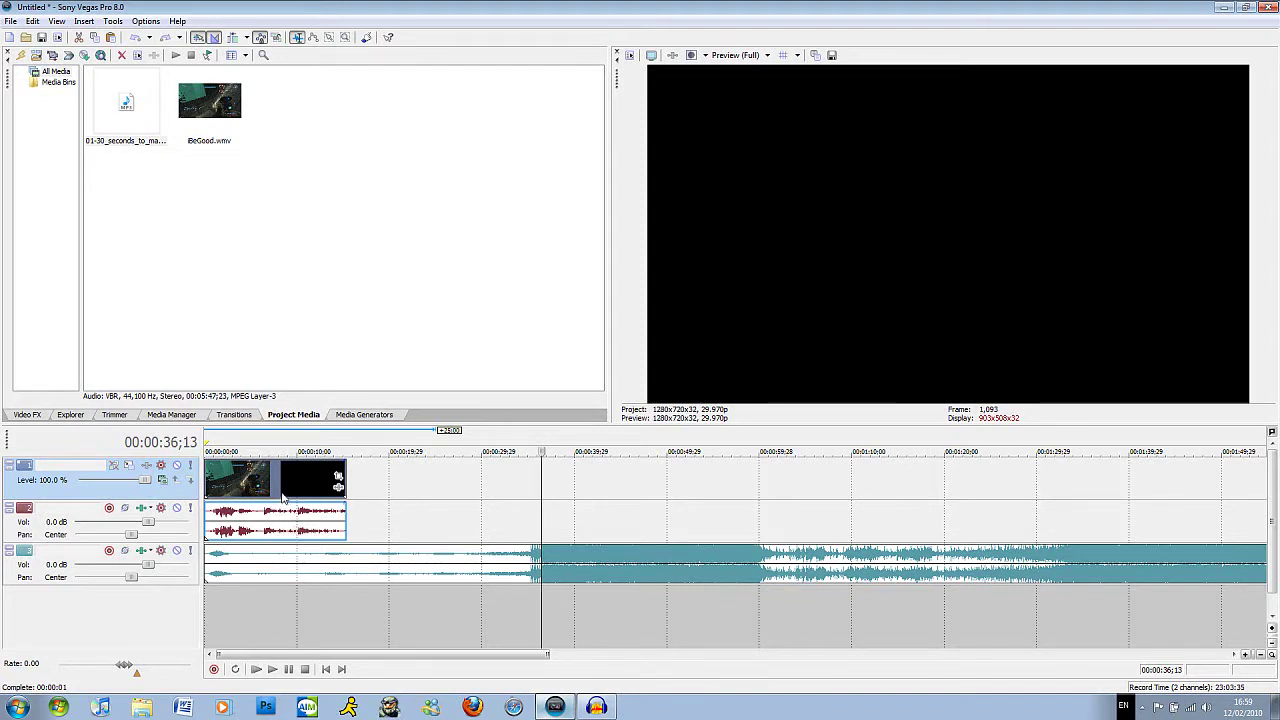
{"action": "left_click_drag", "start_coordinate": [283, 497], "coordinate": [479, 489]}
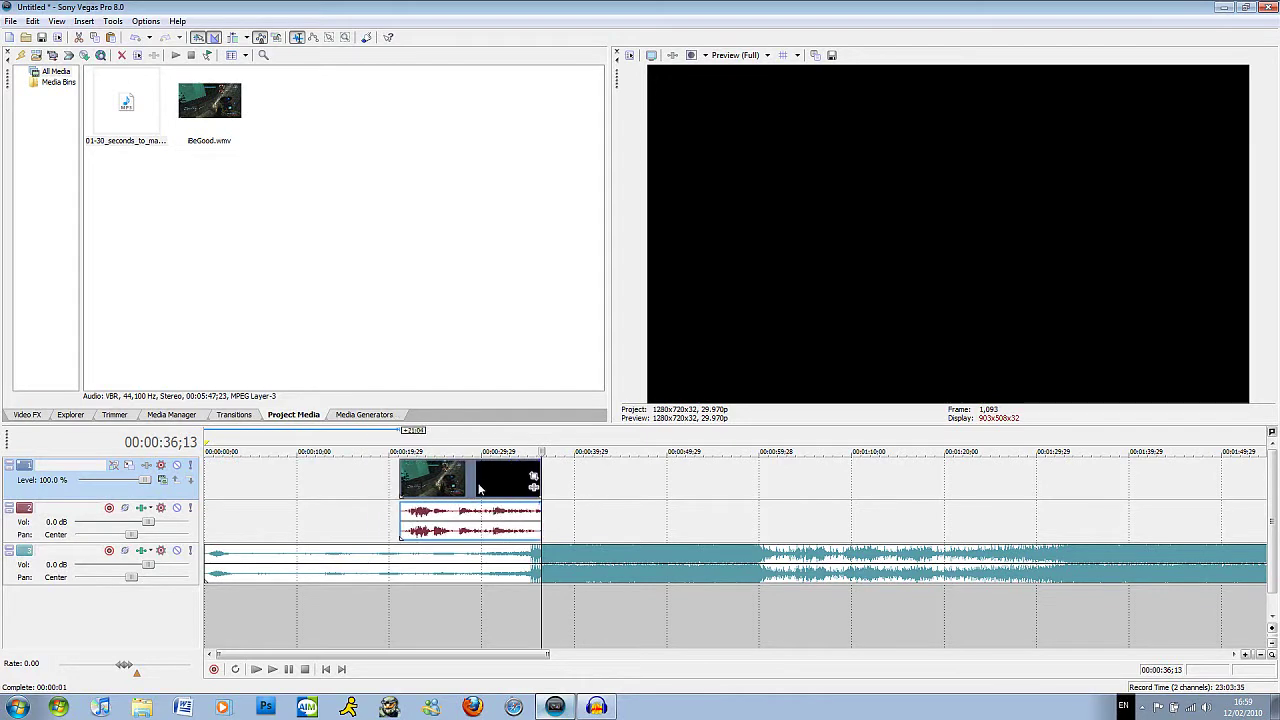
Step: Place the timeline cursor at 00:00:36;13, where the song's waveform becomes continuously loud
{"action": "scroll", "coordinate": [522, 505], "scroll_direction": "up", "scroll_amount": 5}
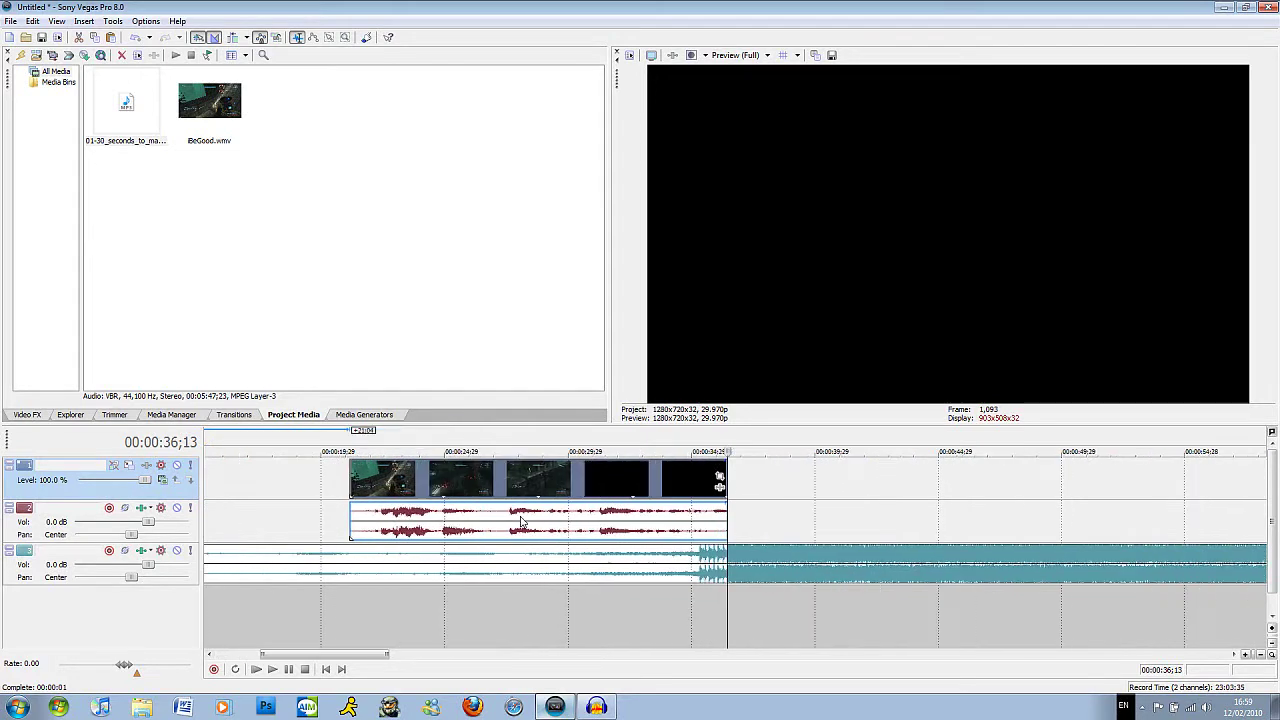
{"action": "left_click", "coordinate": [674, 563]}
{"action": "scroll", "coordinate": [760, 525], "scroll_direction": "up", "scroll_amount": 2}
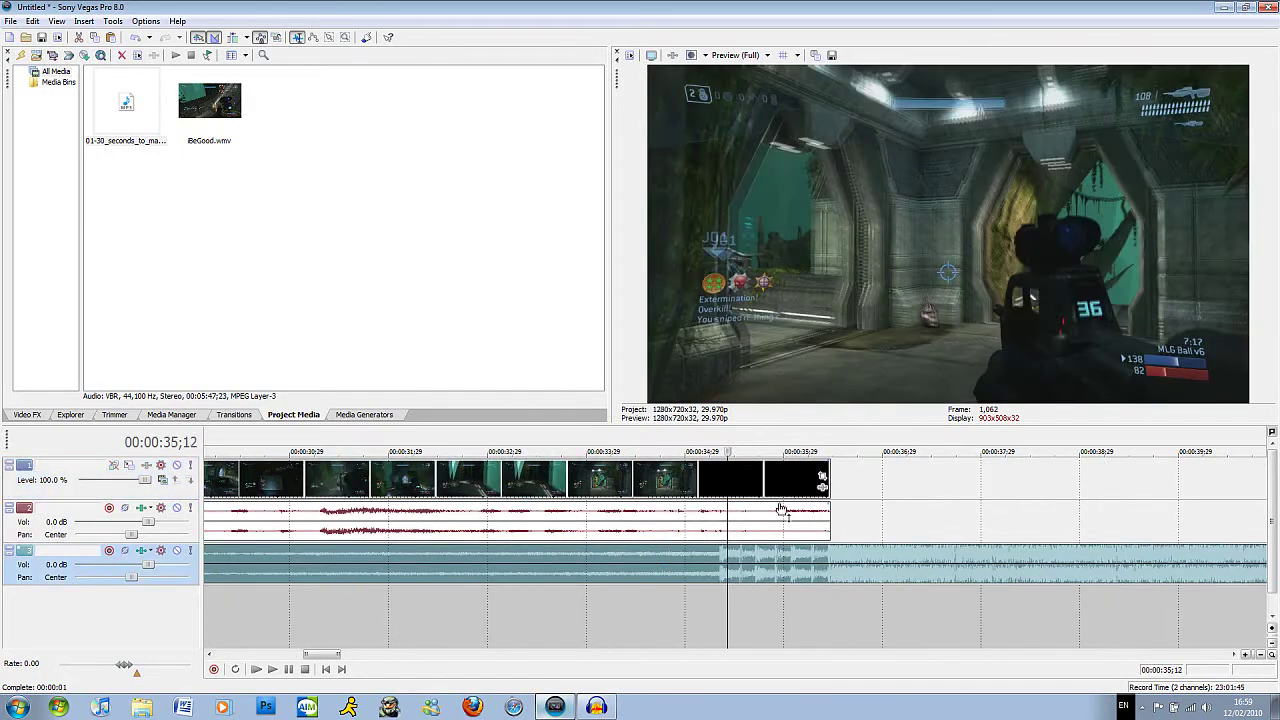
{"action": "scroll", "coordinate": [776, 520], "scroll_direction": "up", "scroll_amount": 3}
{"action": "left_click", "coordinate": [1034, 567]}
{"action": "scroll", "coordinate": [1034, 567], "scroll_direction": "down", "scroll_amount": 1}
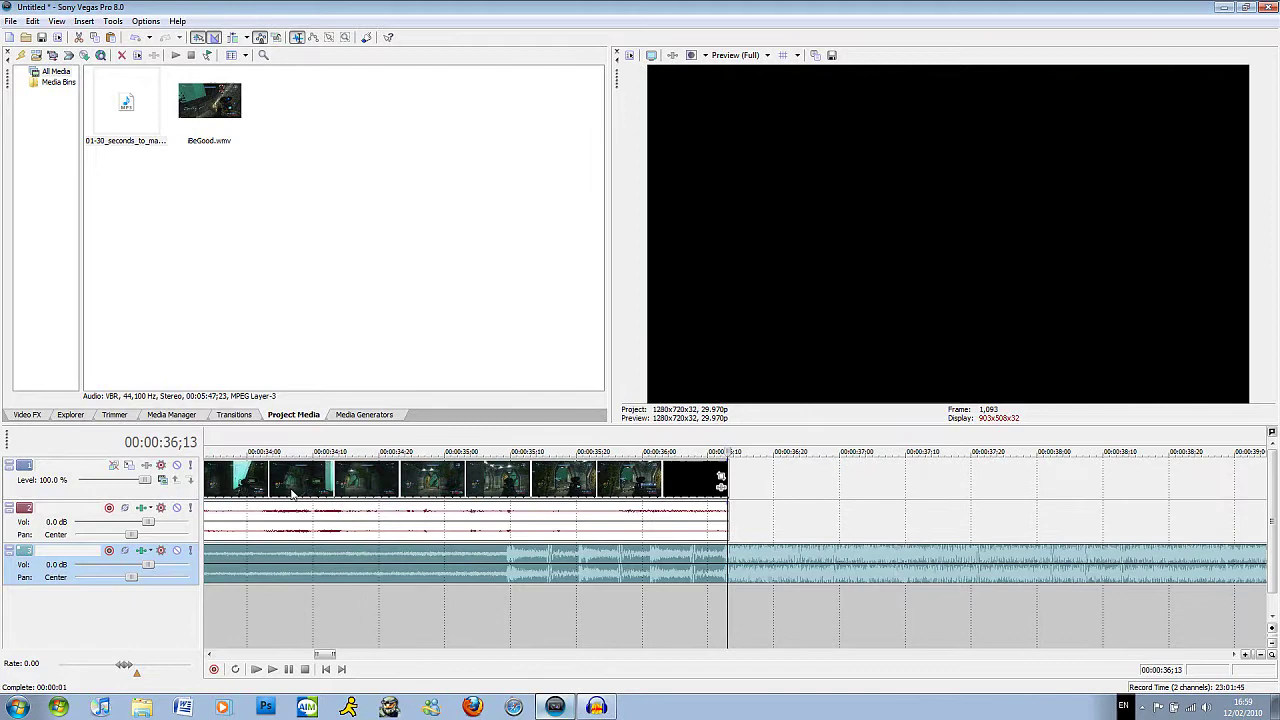
Step: Slide the iBeGood clip later until its sniper kill explosion lines up with the cursor at 00:00:36;13
{"action": "left_click_drag", "start_coordinate": [283, 490], "coordinate": [479, 500]}
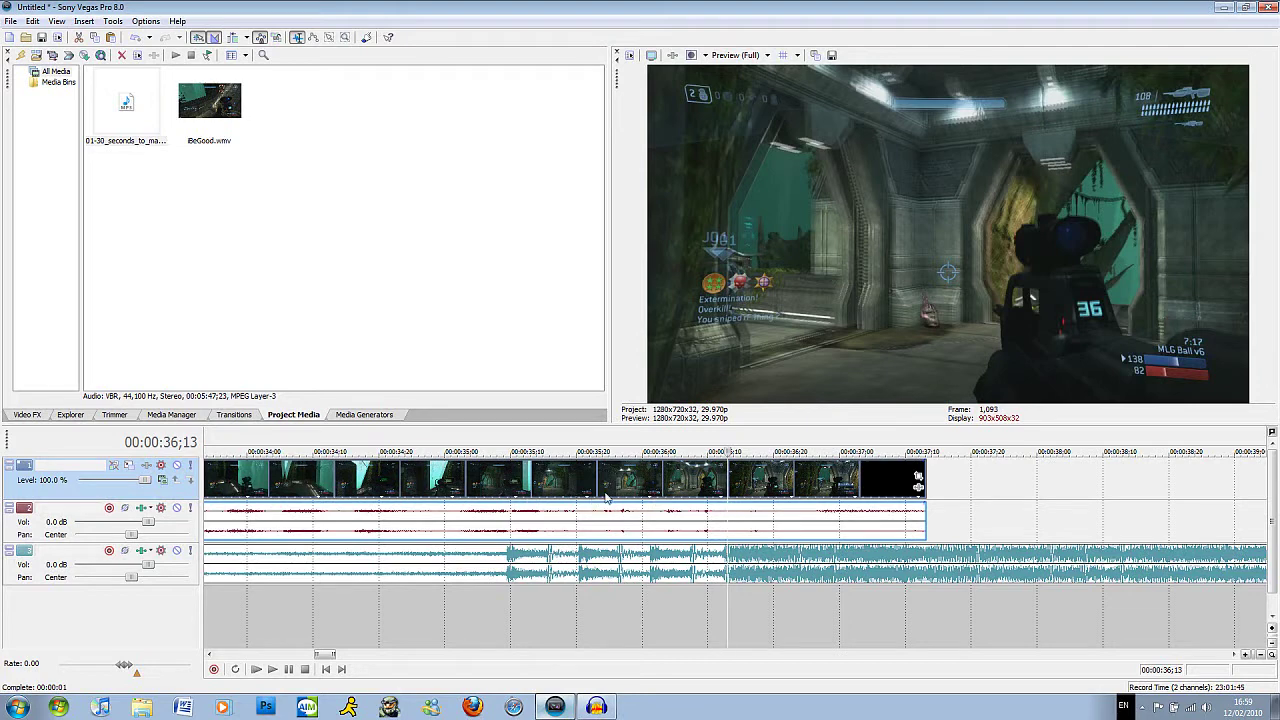
{"action": "left_click_drag", "start_coordinate": [628, 490], "coordinate": [709, 490]}
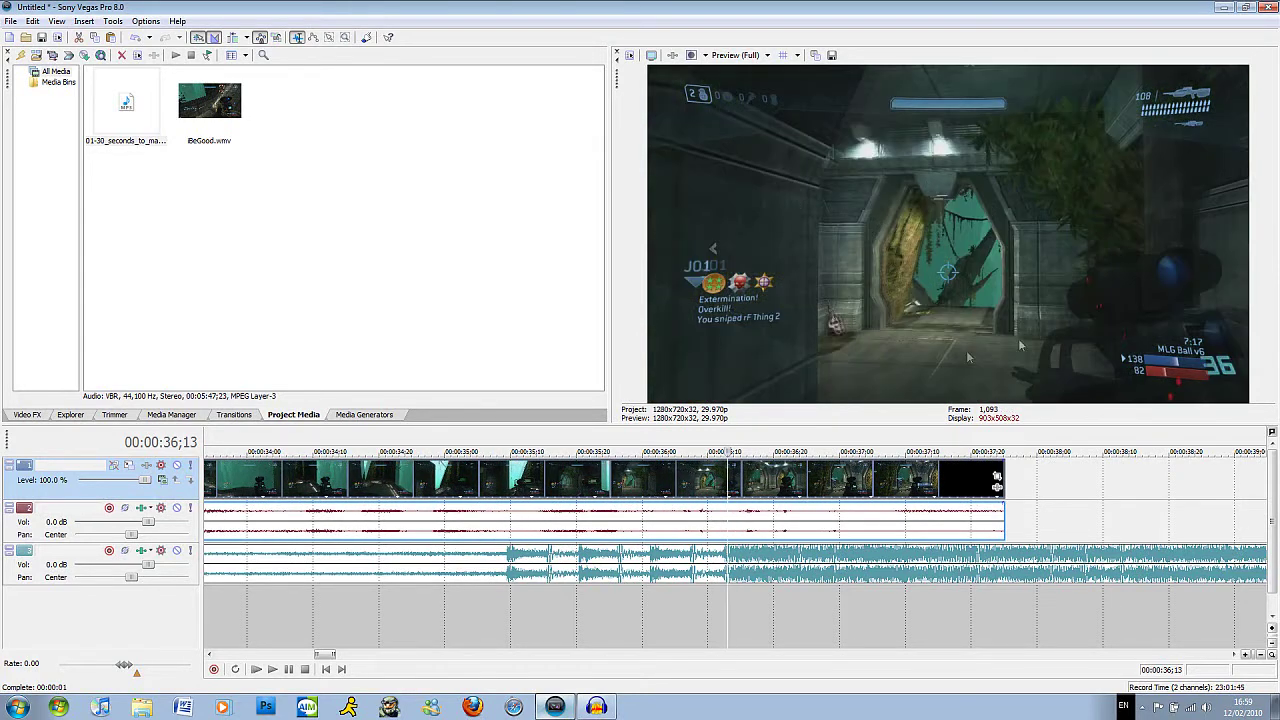
{"action": "left_click_drag", "start_coordinate": [244, 489], "coordinate": [816, 490]}
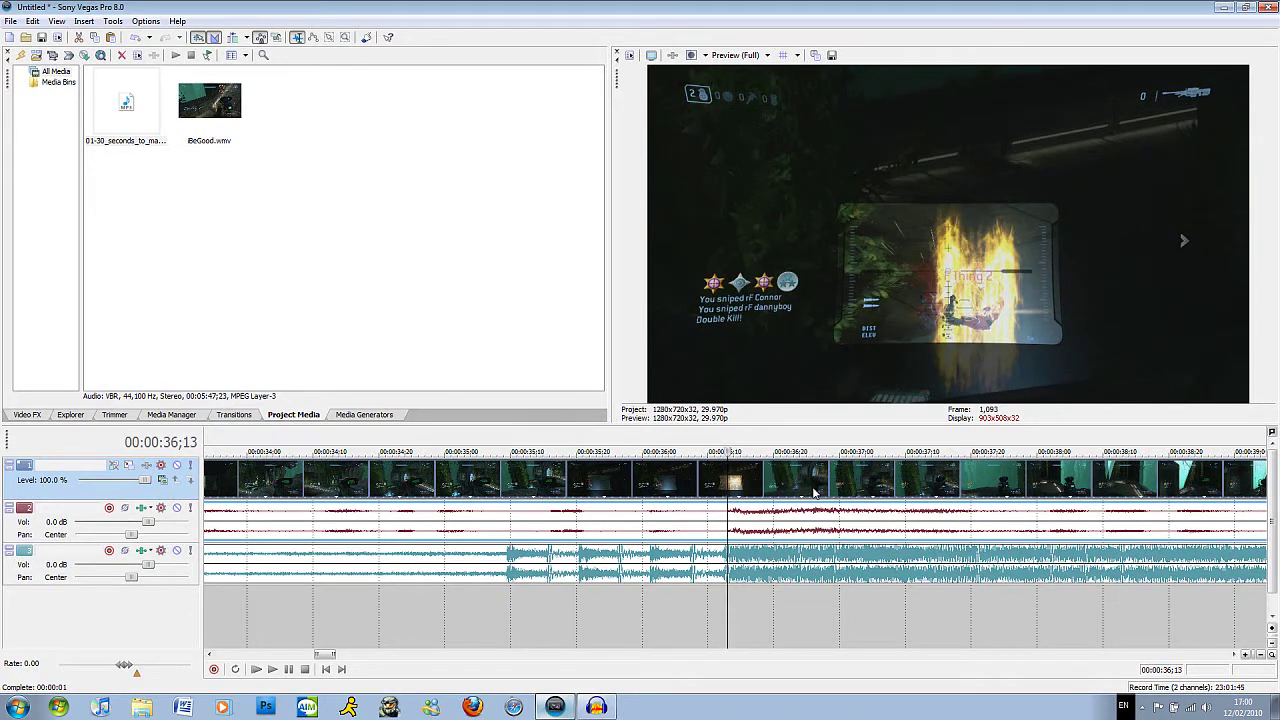
Step: Split the iBeGood clip and its audio at 00:00:36;13
{"action": "scroll", "coordinate": [815, 491], "scroll_direction": "down", "scroll_amount": 5}
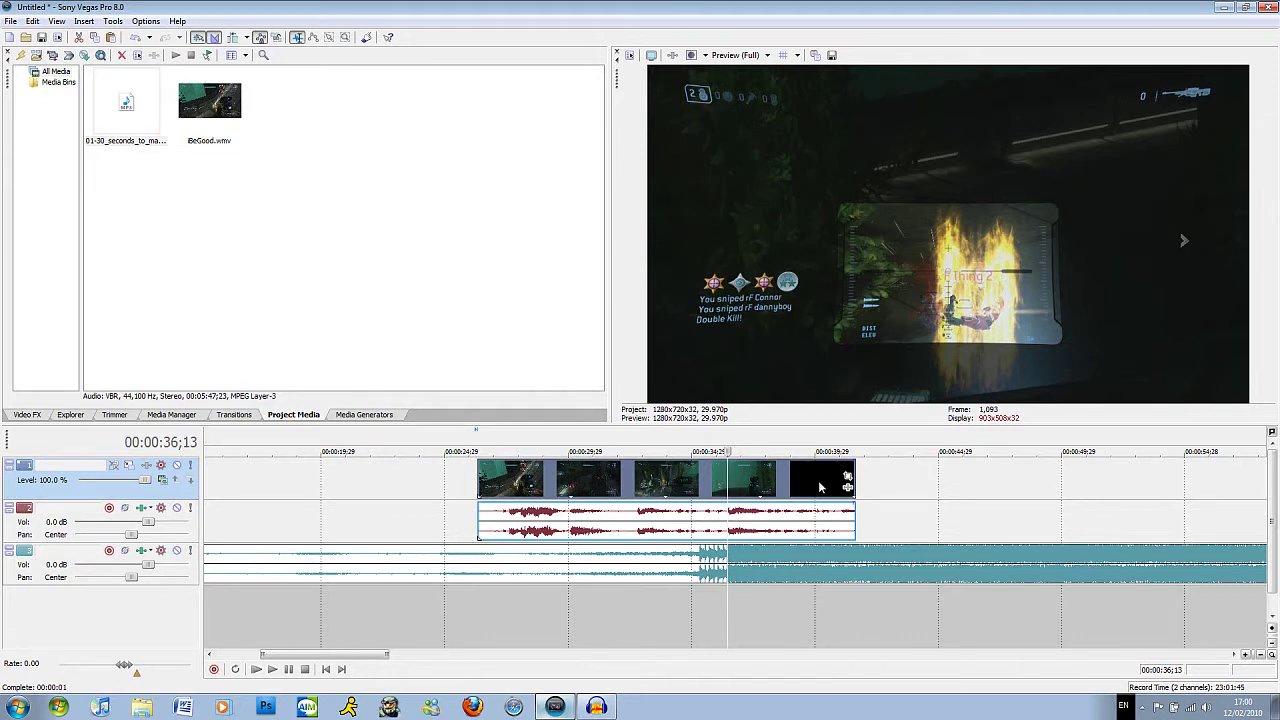
{"action": "left_click", "coordinate": [820, 487]}
{"action": "key", "text": "s"}
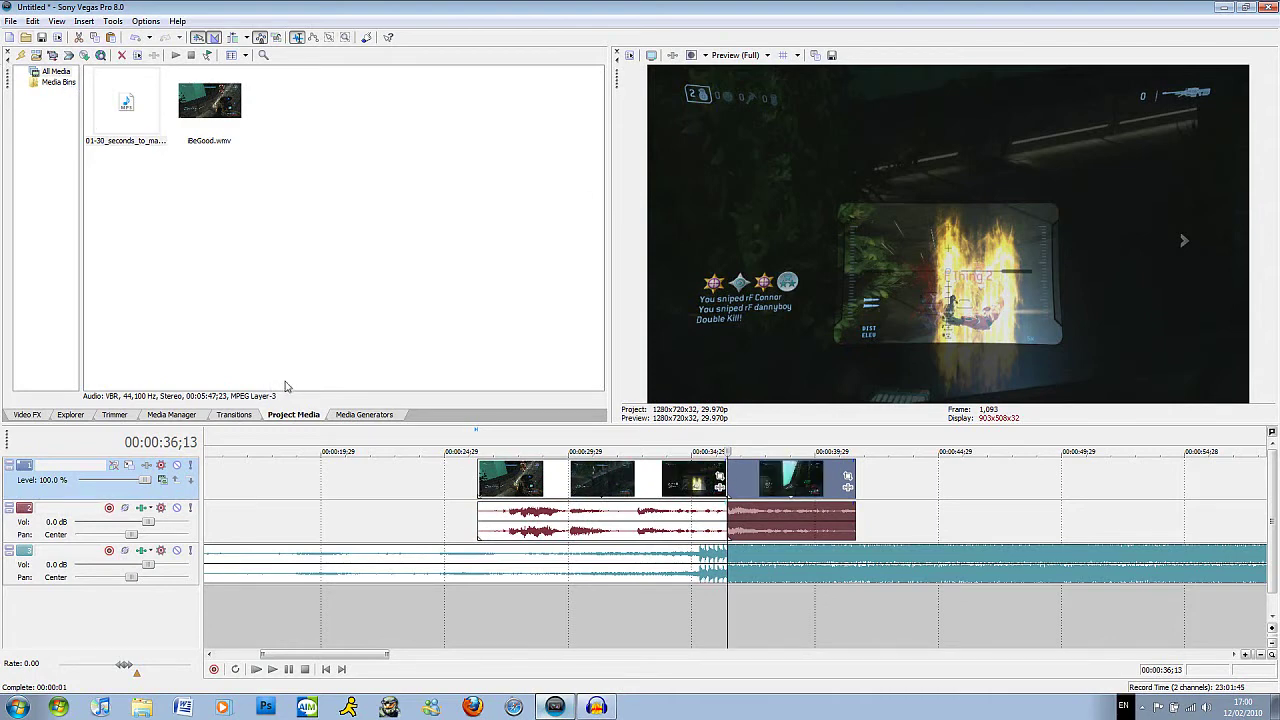
Step: Apply the Soft Flash transition at the cut between the two iBeGood pieces and close its settings
{"action": "left_click", "coordinate": [234, 414]}
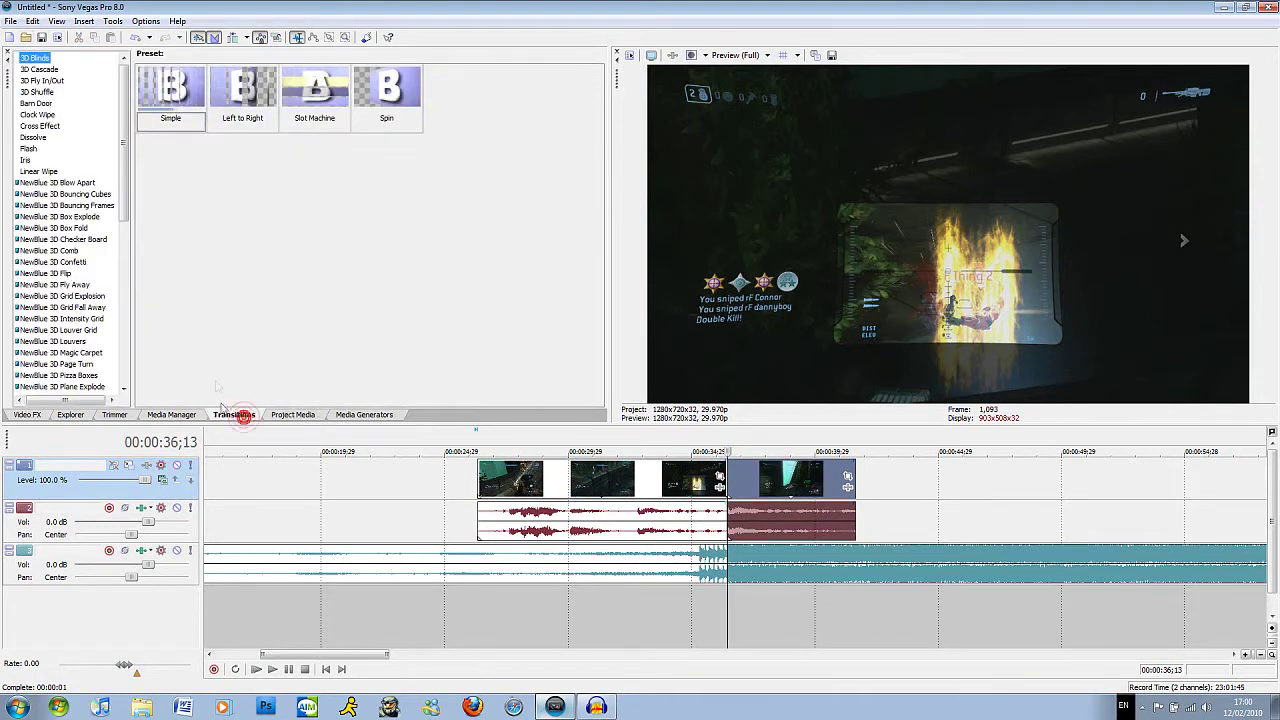
{"action": "left_click", "coordinate": [30, 149]}
{"action": "left_click_drag", "start_coordinate": [242, 95], "coordinate": [729, 482]}
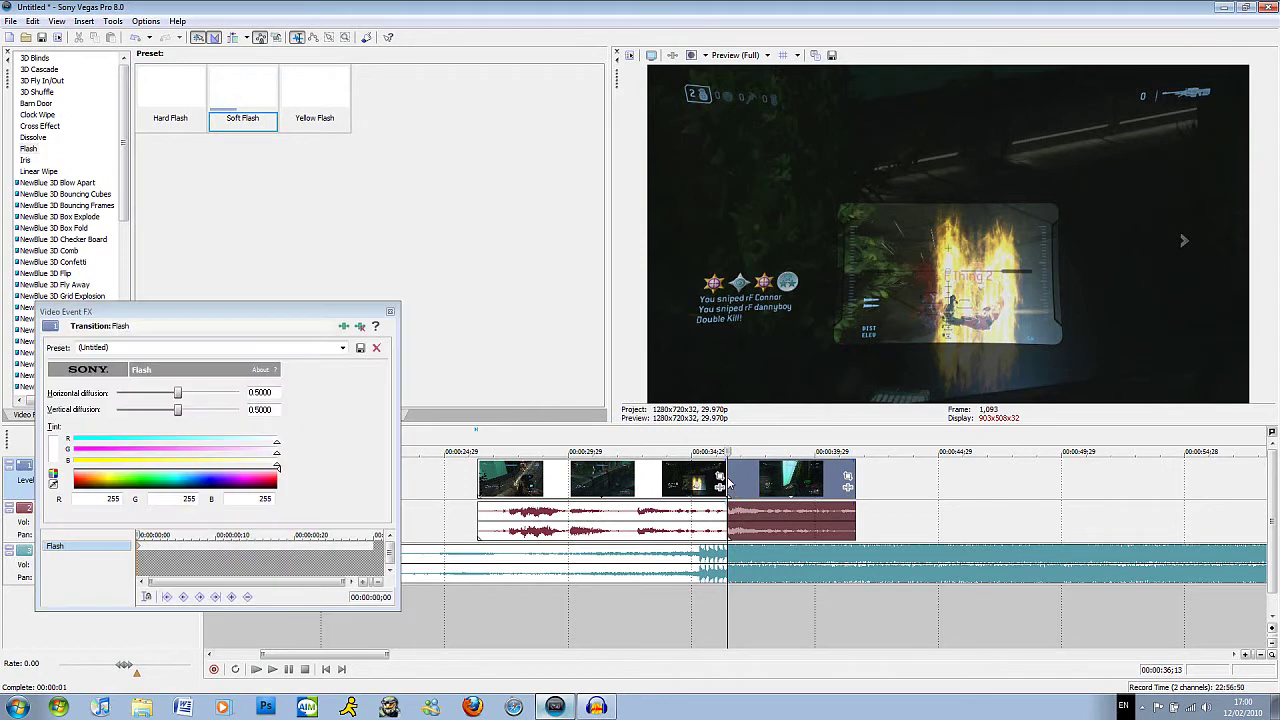
{"action": "left_click", "coordinate": [390, 311]}
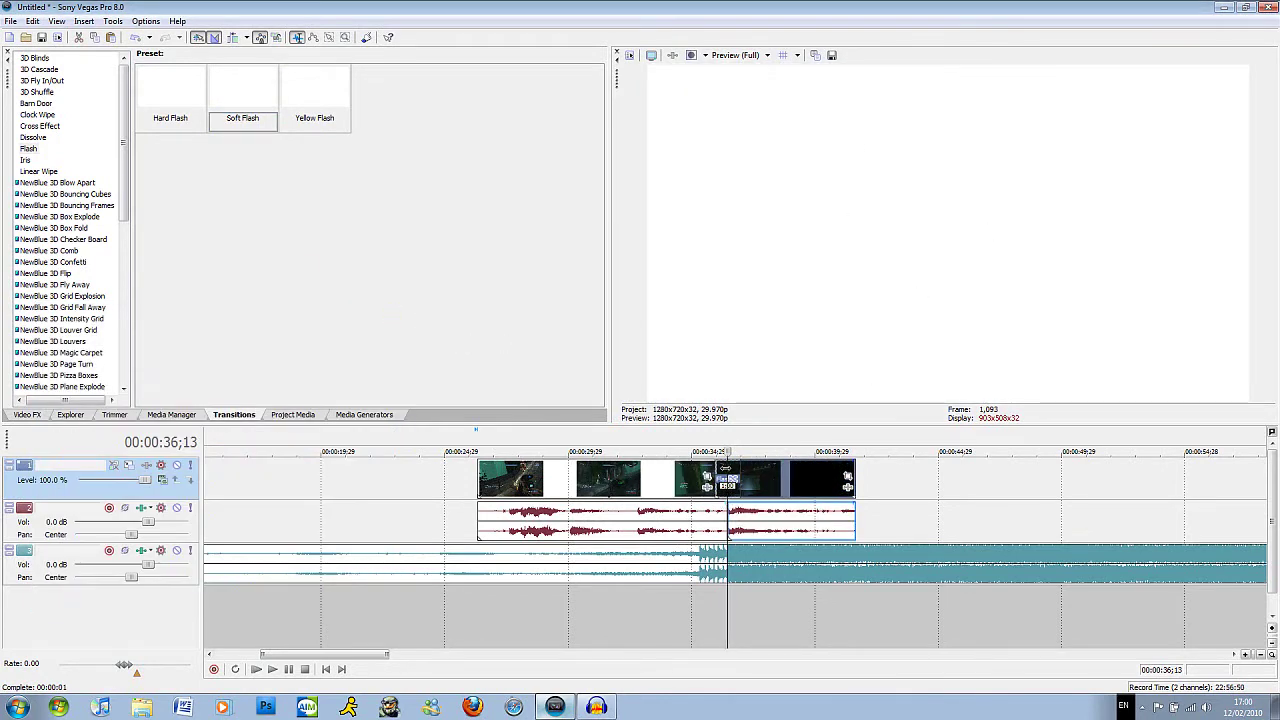
Step: Examine frames before, at and after the centre of the flash transition in the preview
{"action": "left_click", "coordinate": [723, 472]}
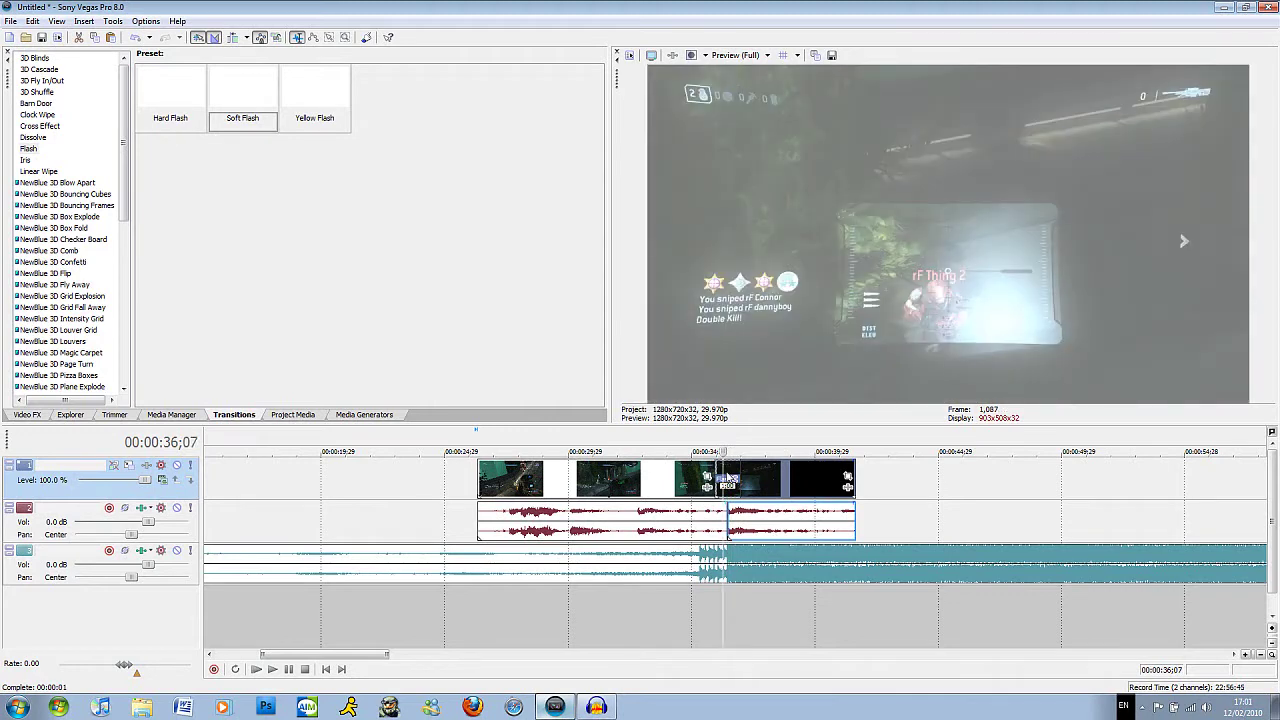
{"action": "left_click", "coordinate": [735, 474]}
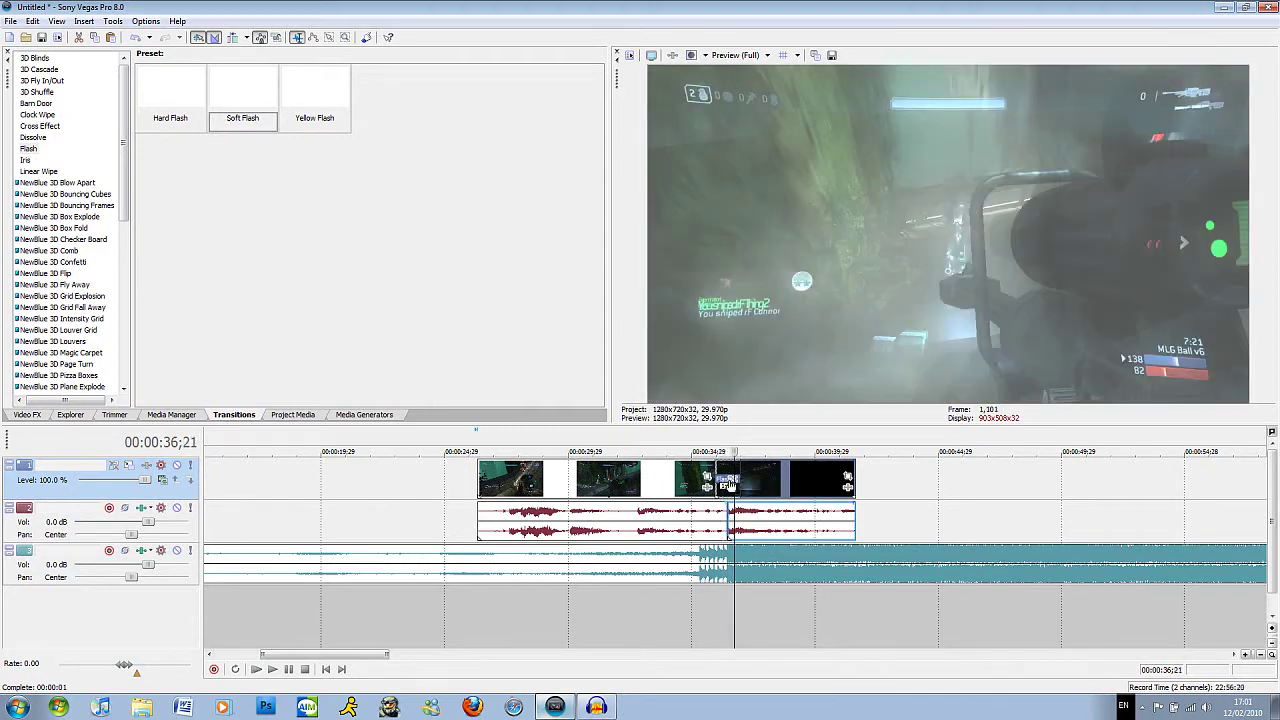
{"action": "left_click", "coordinate": [728, 476]}
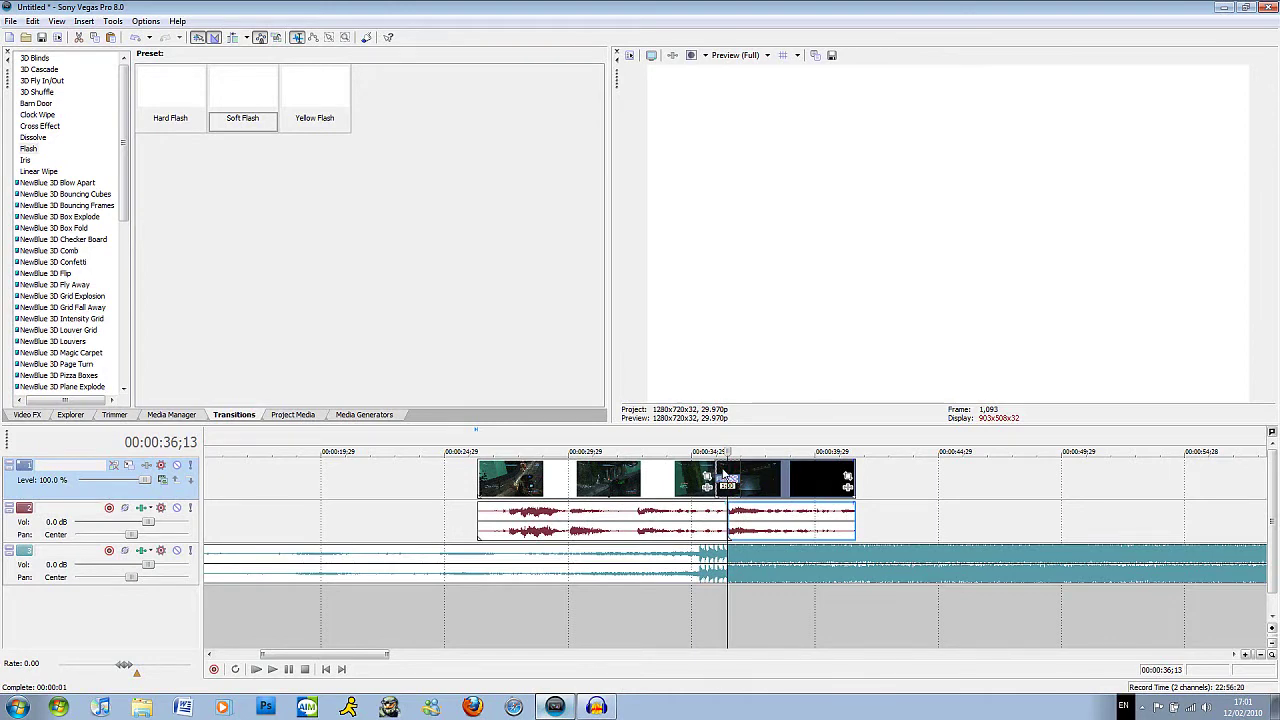
{"action": "left_click", "coordinate": [723, 475]}
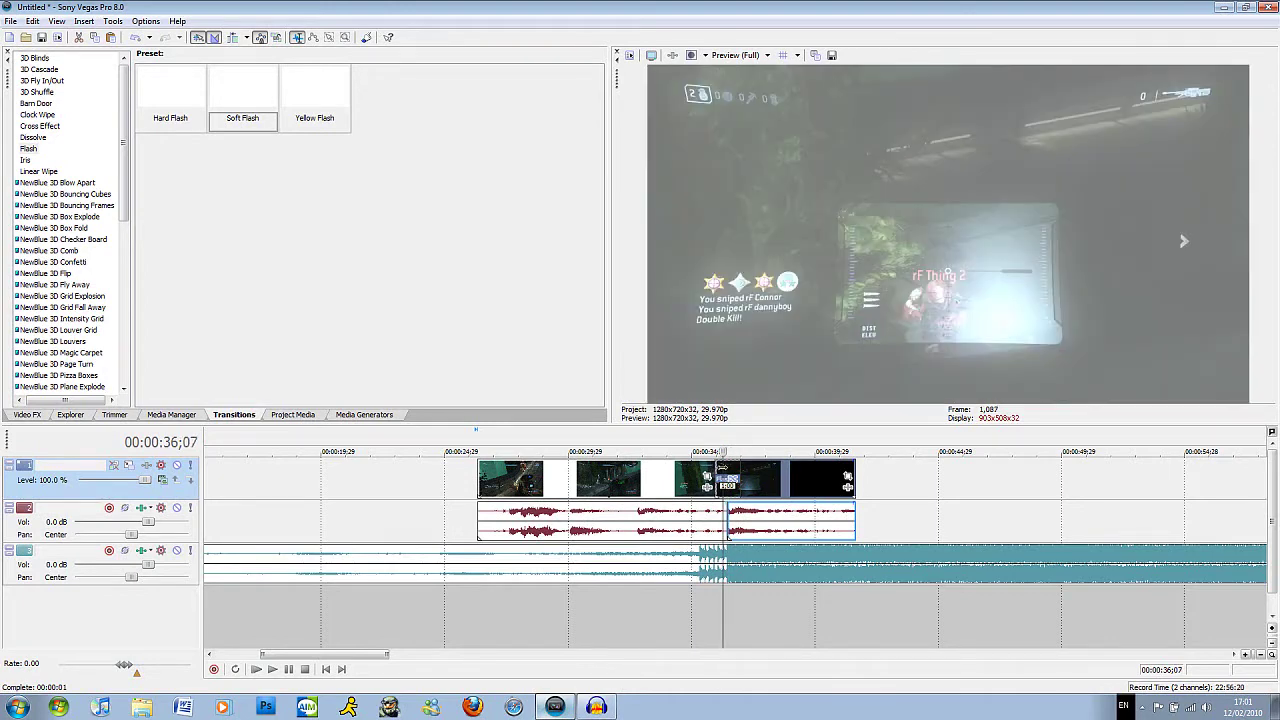
Step: Undo the flash transition and the split of the iBeGood clip
{"action": "key", "text": "ctrl+z"}
{"action": "key", "text": "ctrl+z"}
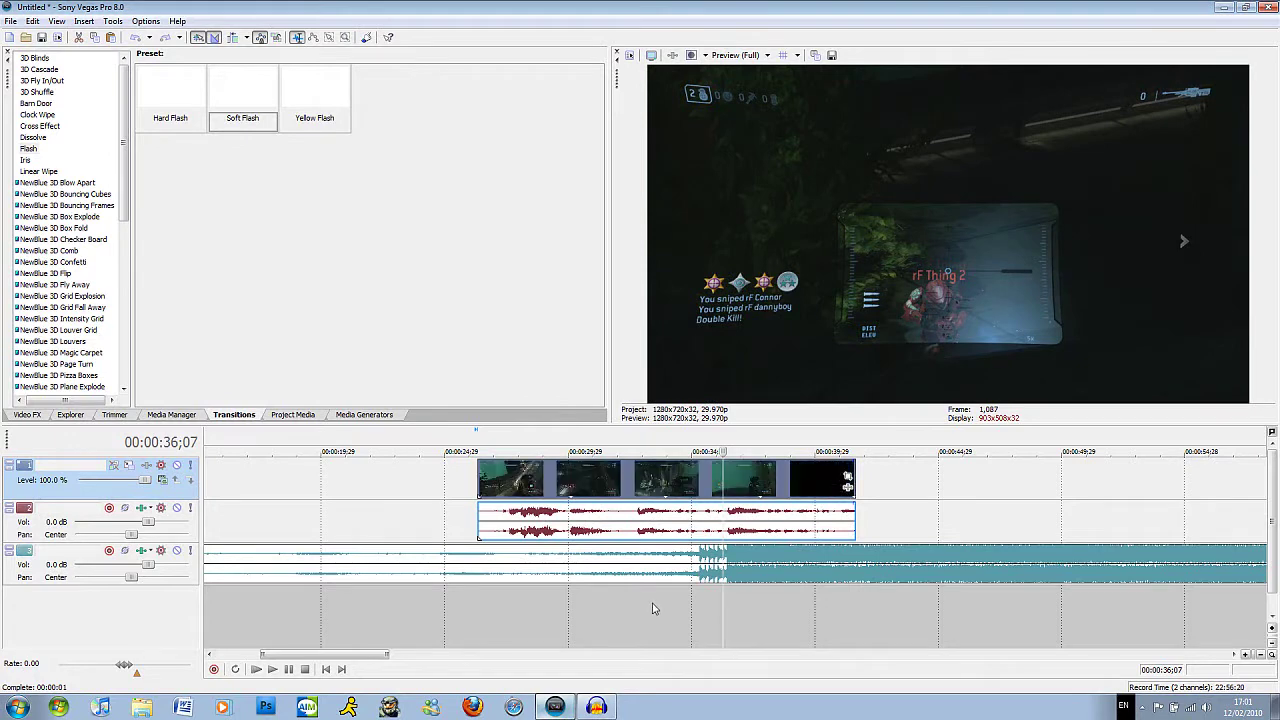
Step: Add the Sony Brightness and Contrast effect to the iBeGood clip
{"action": "left_click", "coordinate": [848, 488]}
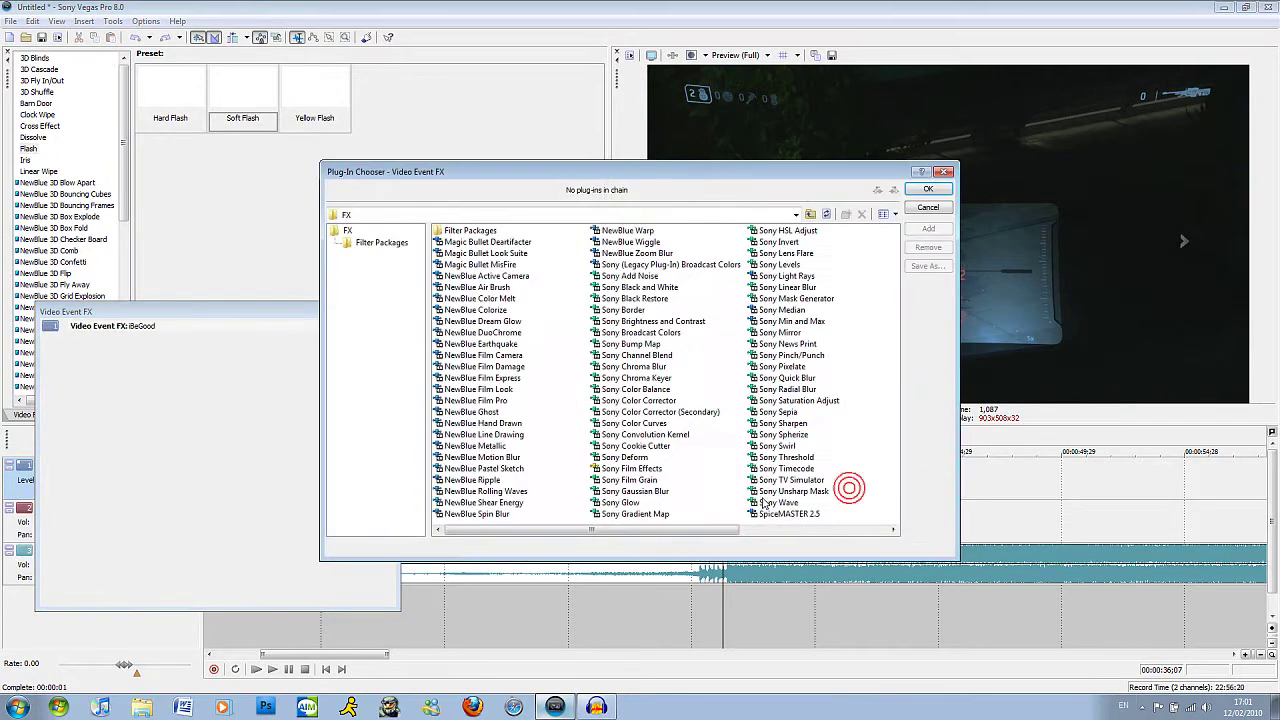
{"action": "mouse_move", "coordinate": [657, 527]}
{"action": "left_mouse_down"}
{"action": "mouse_move", "coordinate": [810, 535]}
{"action": "mouse_move", "coordinate": [647, 541]}
{"action": "left_mouse_up"}
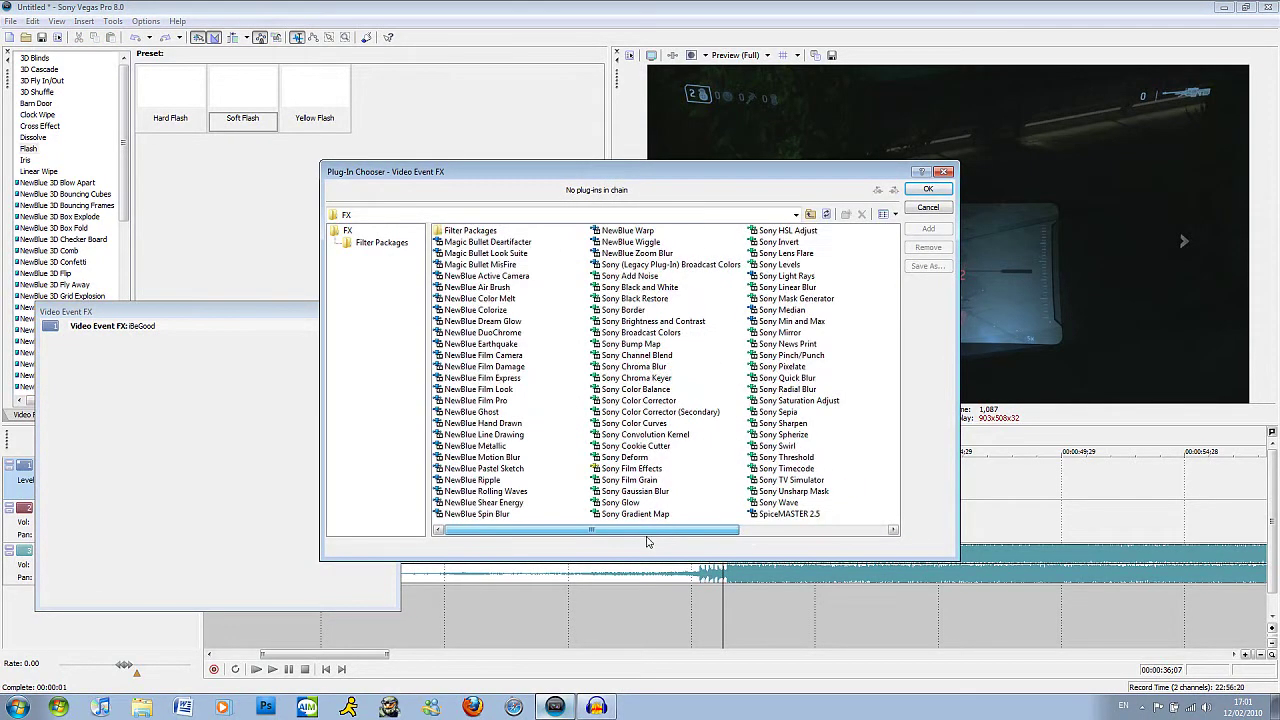
{"action": "left_click", "coordinate": [674, 322]}
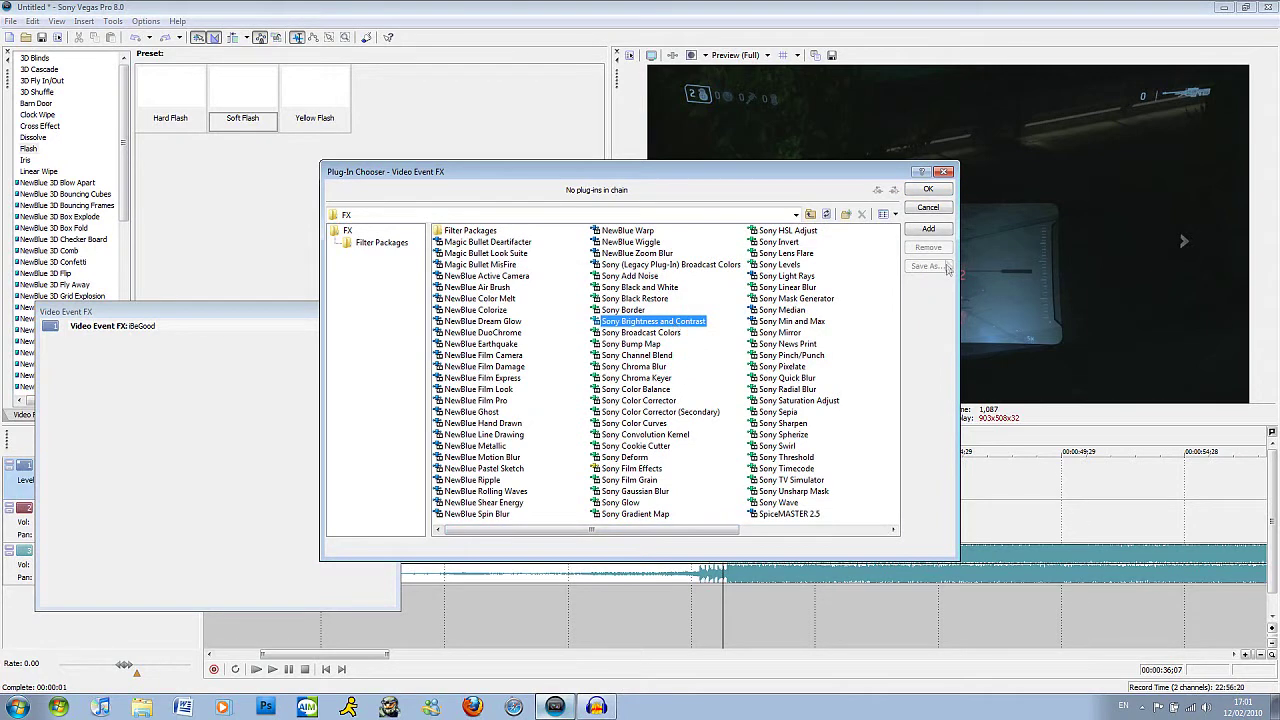
{"action": "left_click", "coordinate": [944, 190]}
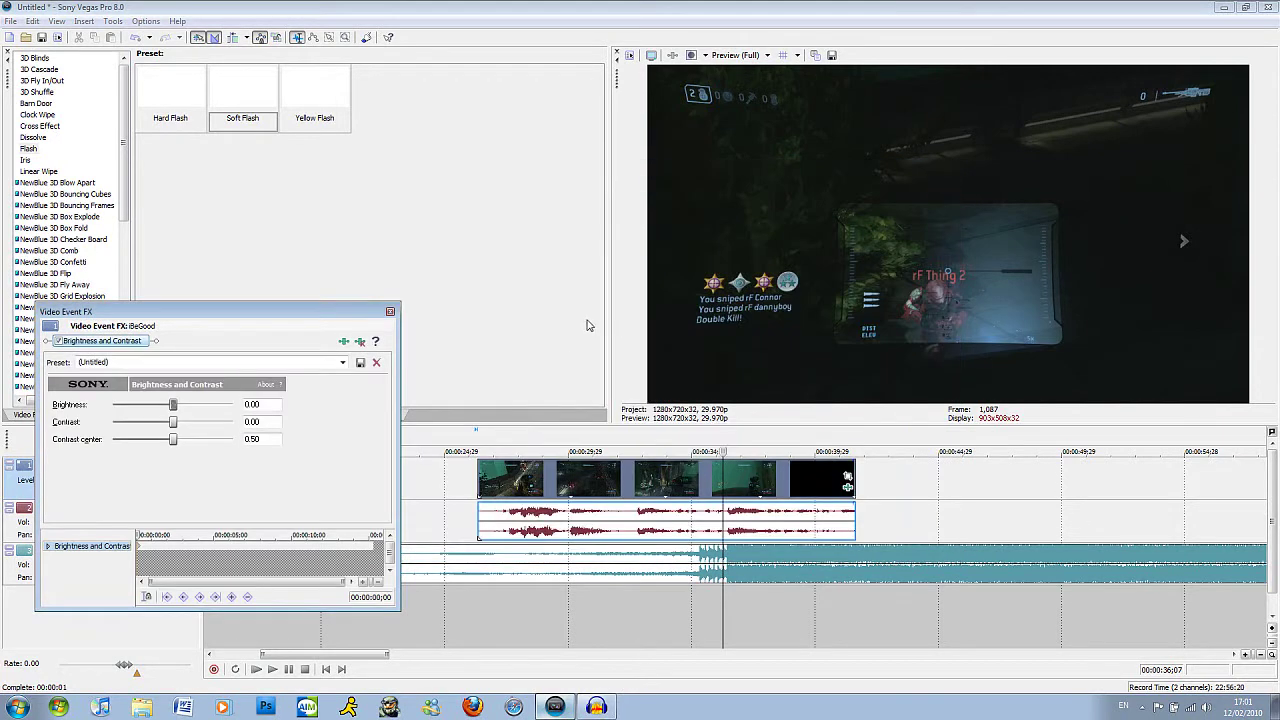
Step: Move the Video Event FX window clear of the effects list and bring the effect's keyframe cursor to the kill at 00:00:10;06
{"action": "left_click_drag", "start_coordinate": [310, 312], "coordinate": [442, 286]}
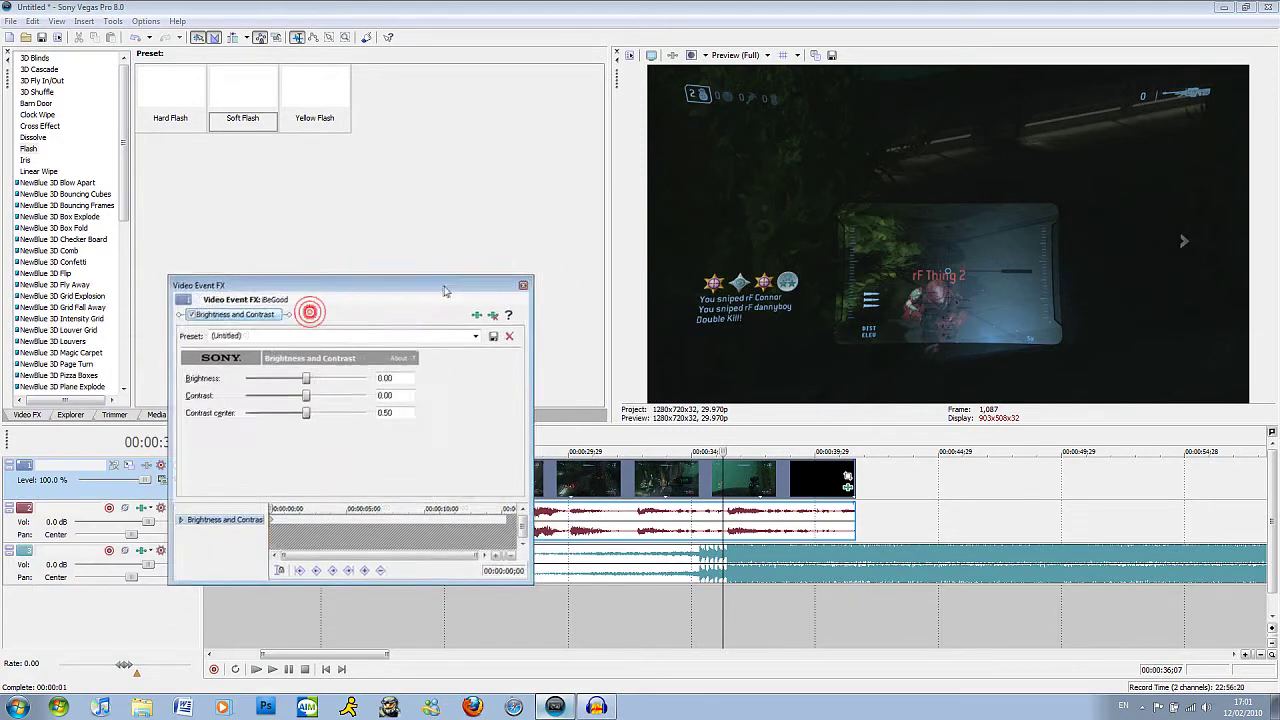
{"action": "left_click_drag", "start_coordinate": [274, 510], "coordinate": [308, 510]}
{"action": "scroll", "coordinate": [324, 532], "scroll_direction": "up", "scroll_amount": 4}
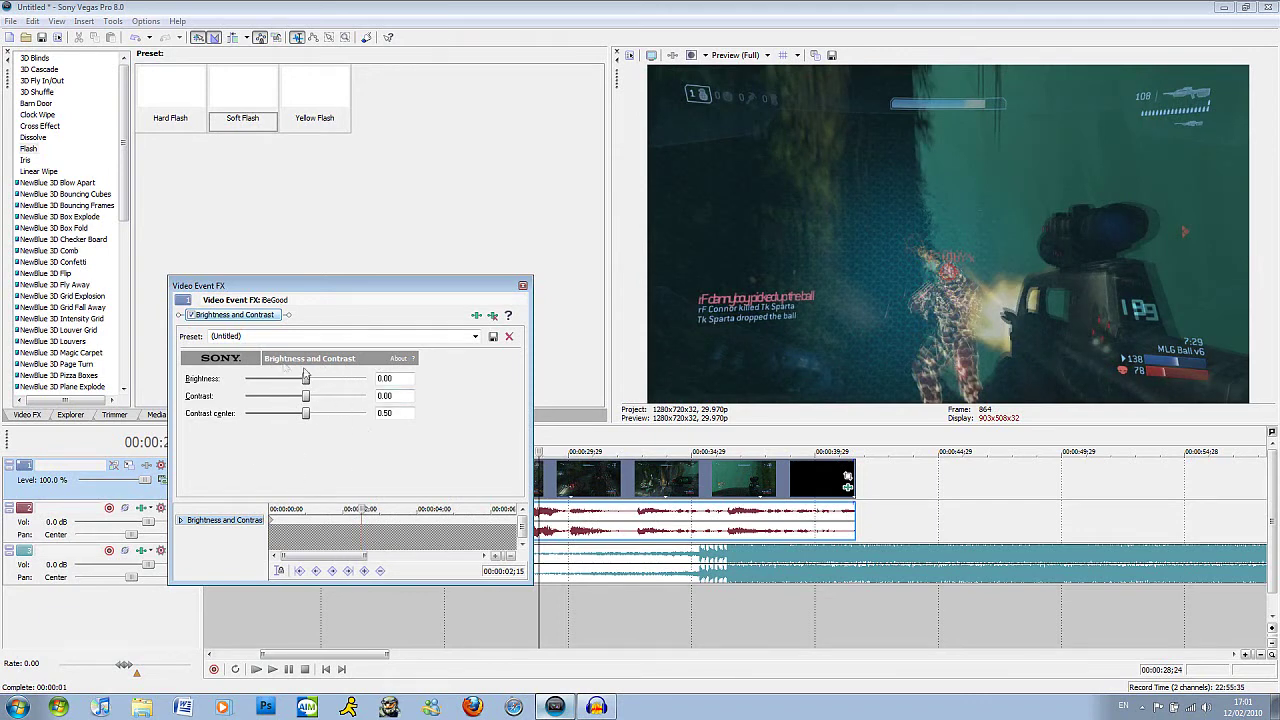
{"action": "left_click_drag", "start_coordinate": [364, 510], "coordinate": [447, 519]}
{"action": "left_click_drag", "start_coordinate": [365, 556], "coordinate": [445, 556]}
{"action": "scroll", "coordinate": [392, 552], "scroll_direction": "down", "scroll_amount": 1}
{"action": "left_click_drag", "start_coordinate": [342, 509], "coordinate": [427, 509]}
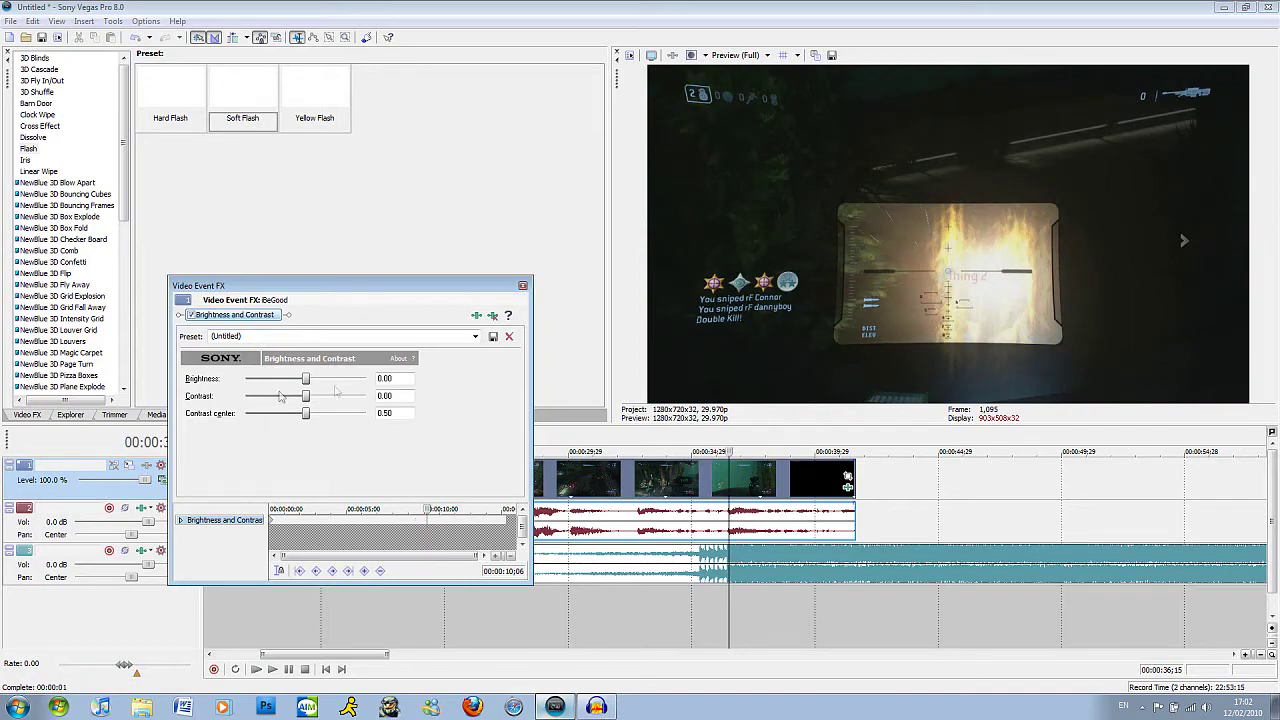
Step: Add a neutral keyframe at 00:00:10;05 in the Brightness and Contrast effect using the Reset to None preset
{"action": "scroll", "coordinate": [442, 545], "scroll_direction": "up", "scroll_amount": 5}
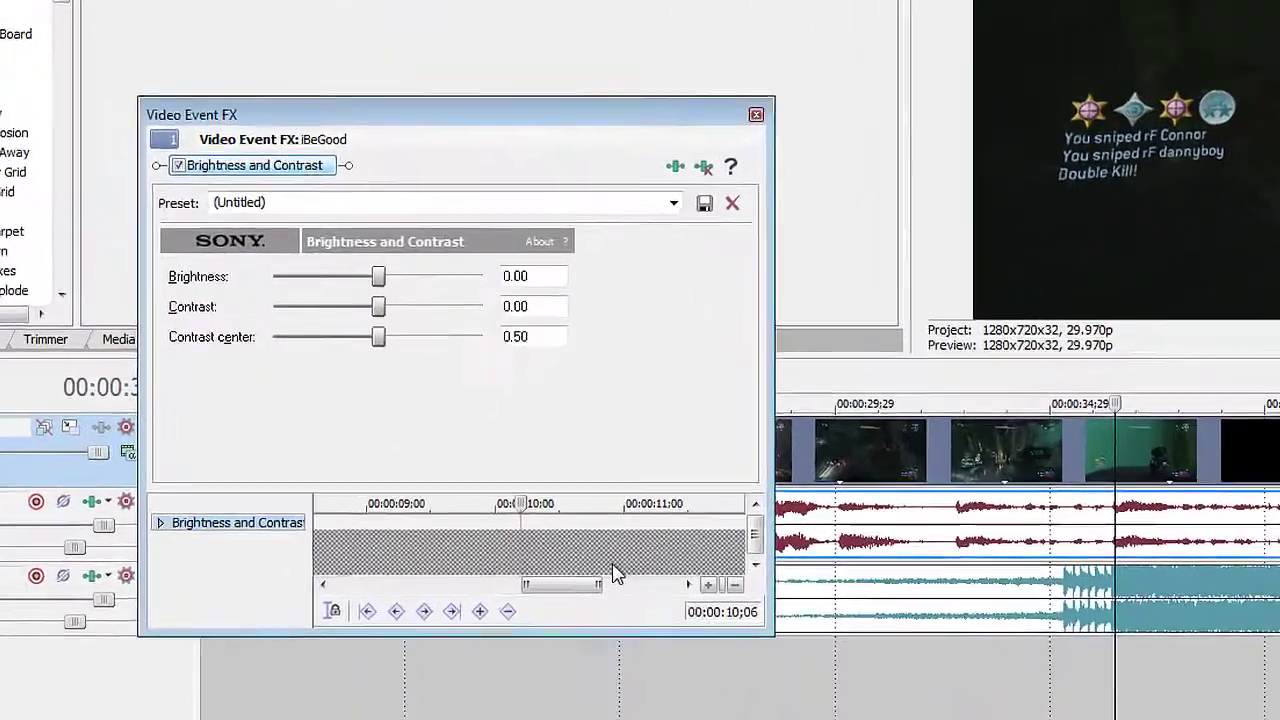
{"action": "scroll", "coordinate": [614, 573], "scroll_direction": "up", "scroll_amount": 5}
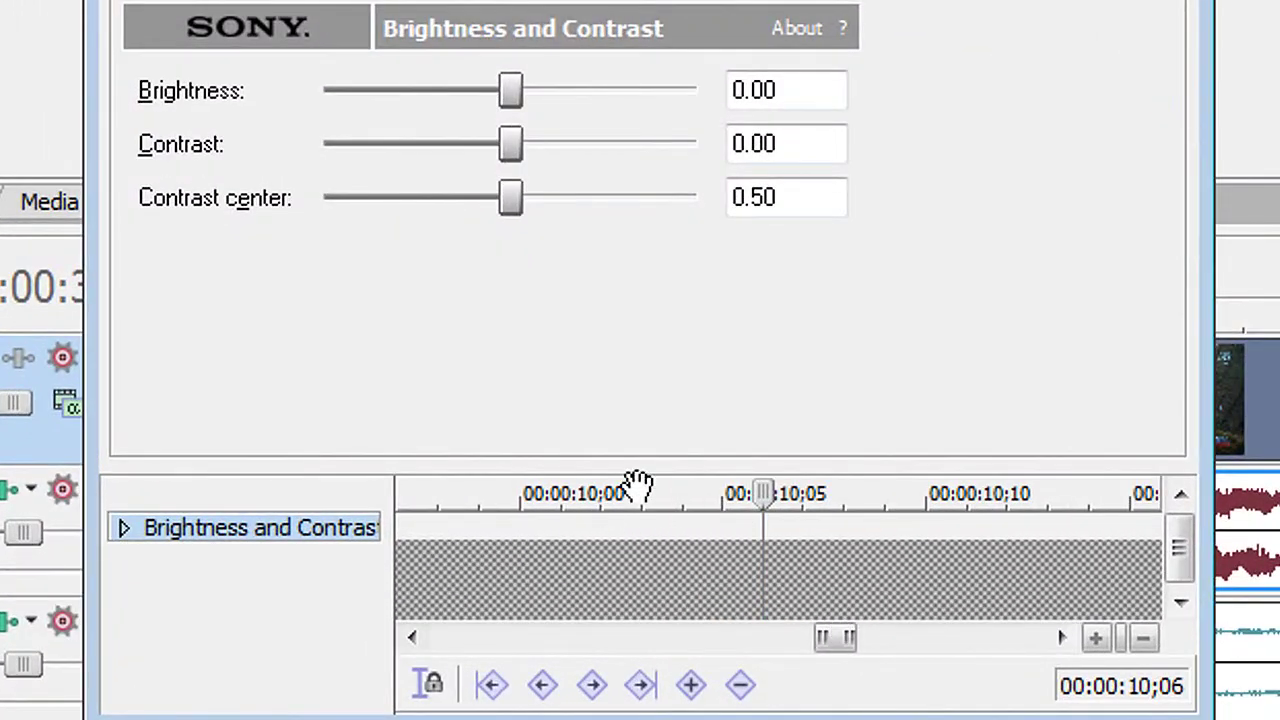
{"action": "left_click_drag", "start_coordinate": [763, 497], "coordinate": [722, 497]}
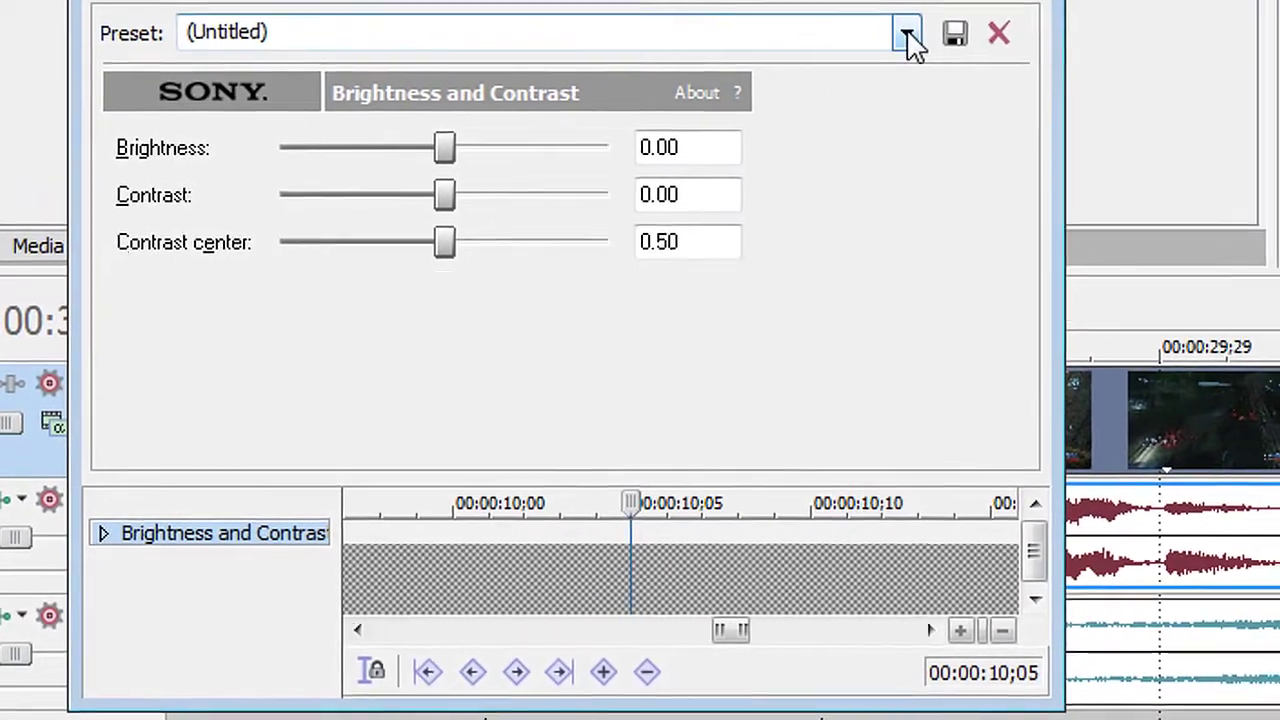
{"action": "left_click", "coordinate": [907, 37]}
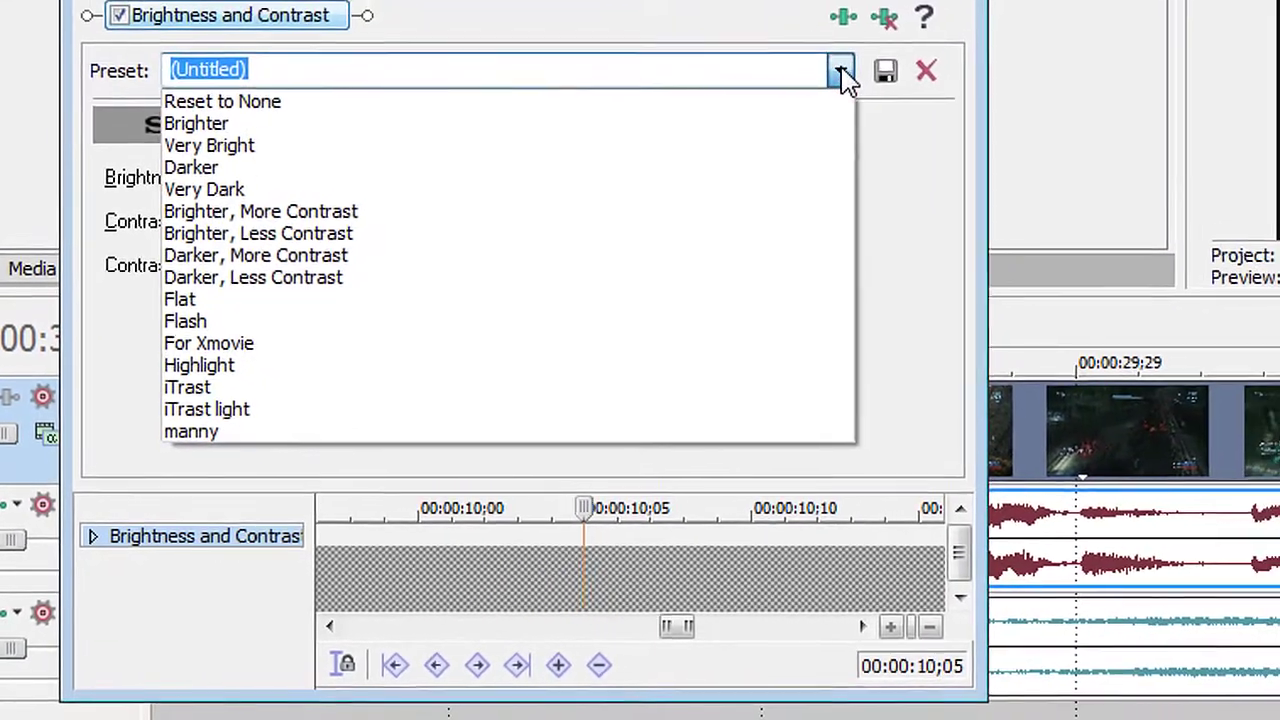
{"action": "left_click", "coordinate": [757, 128]}
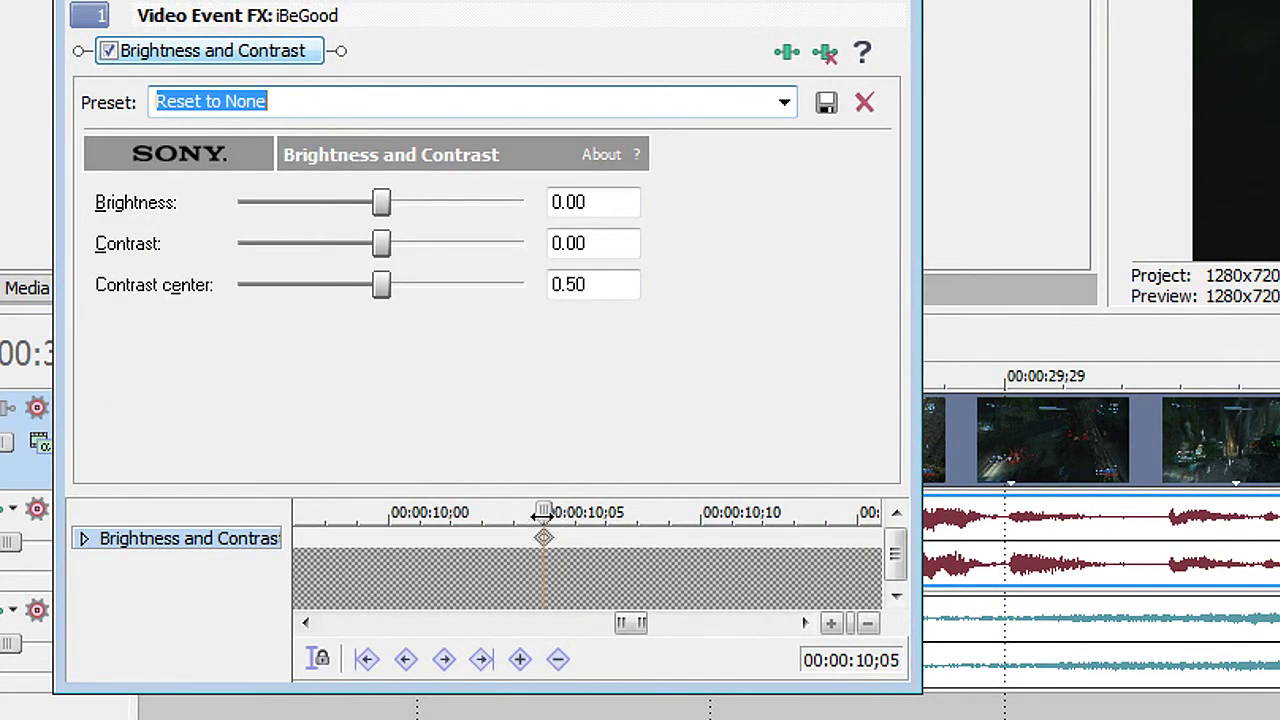
Step: Move the neutral keyframe one frame earlier and create a flash keyframe at 00:00:10;05 with Brightness 0.62 and Contrast 0.43
{"action": "left_click_drag", "start_coordinate": [541, 513], "coordinate": [495, 540]}
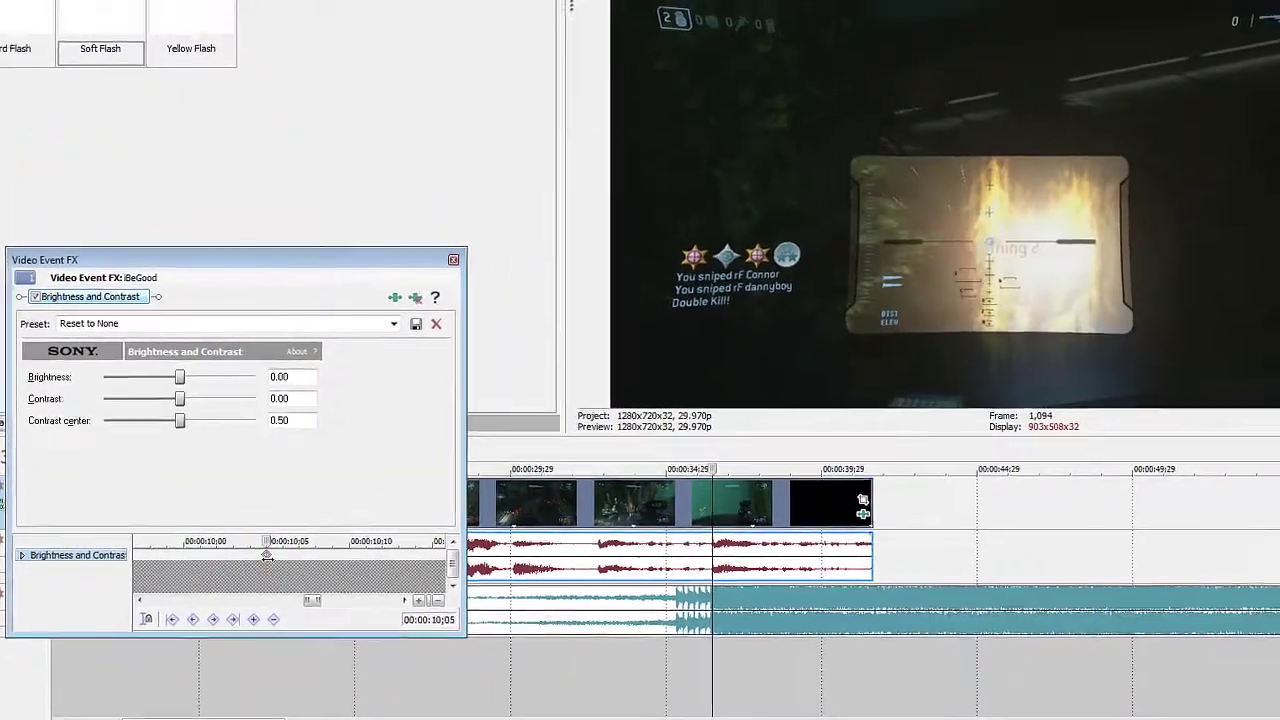
{"action": "left_click_drag", "start_coordinate": [246, 543], "coordinate": [259, 543]}
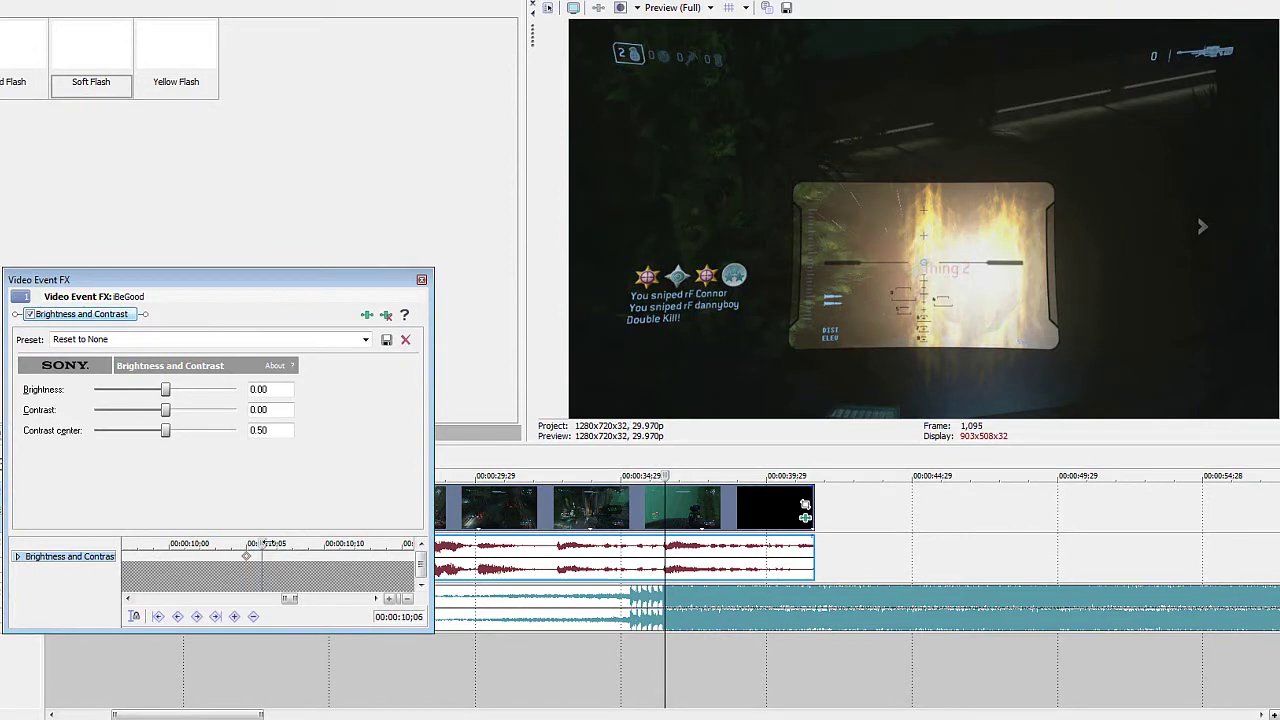
{"action": "scroll", "coordinate": [770, 567], "scroll_direction": "up", "scroll_amount": 10}
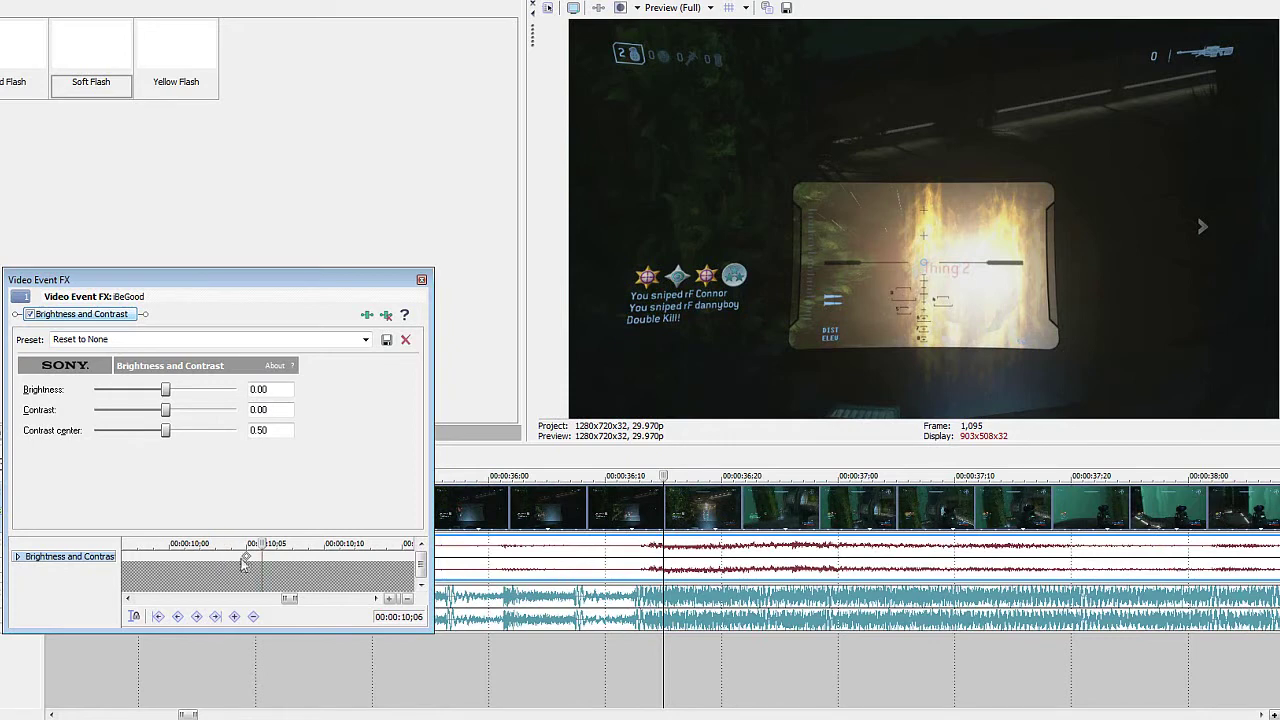
{"action": "left_click_drag", "start_coordinate": [260, 543], "coordinate": [247, 543]}
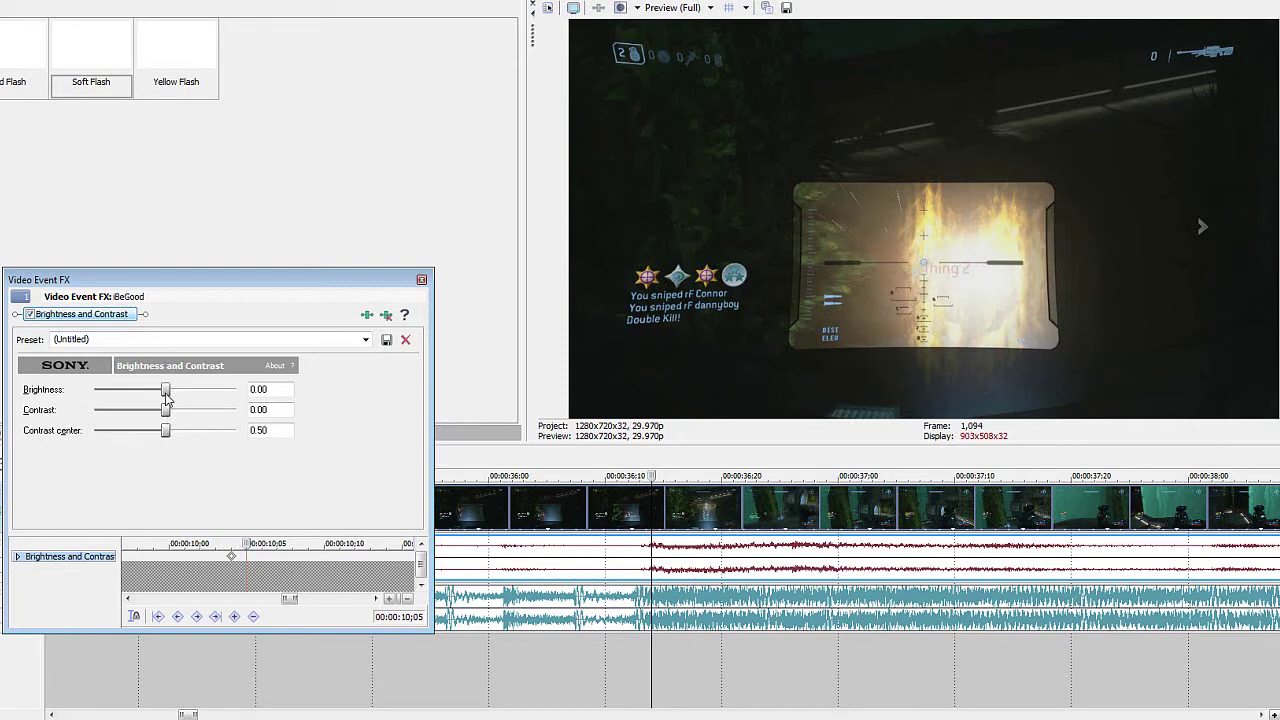
{"action": "left_click_drag", "start_coordinate": [166, 392], "coordinate": [209, 394]}
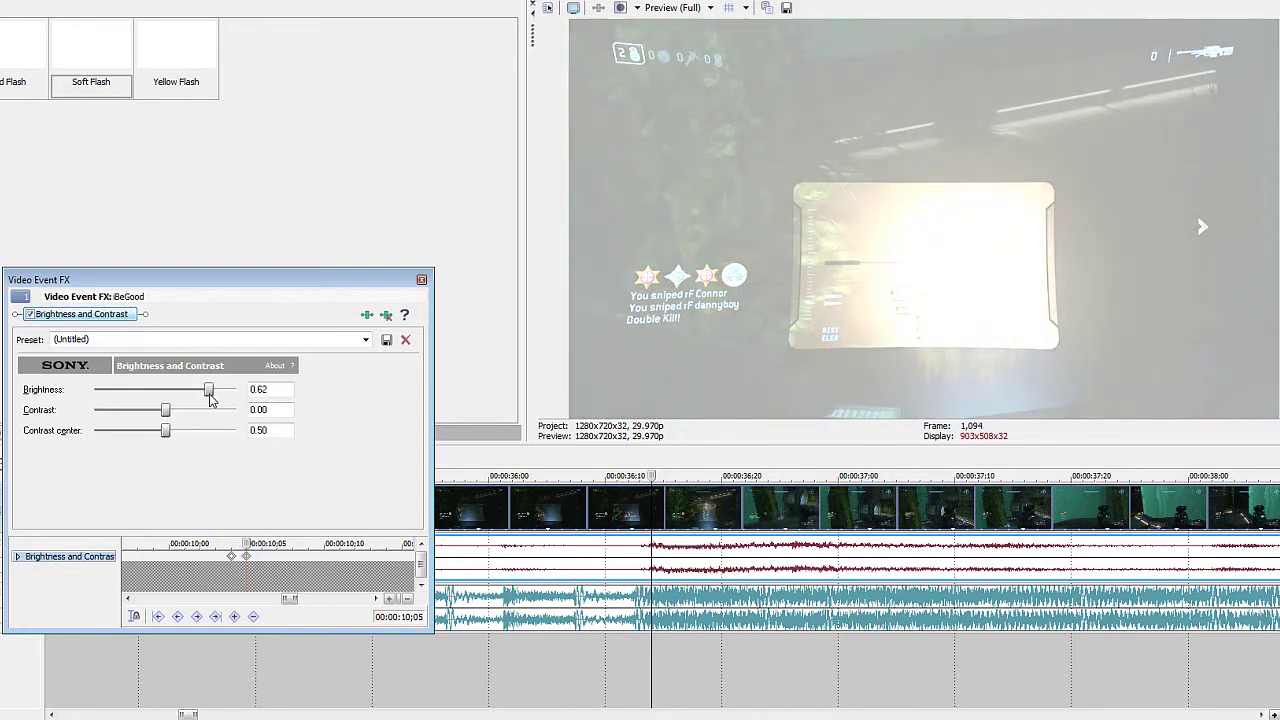
{"action": "left_click_drag", "start_coordinate": [168, 413], "coordinate": [226, 410]}
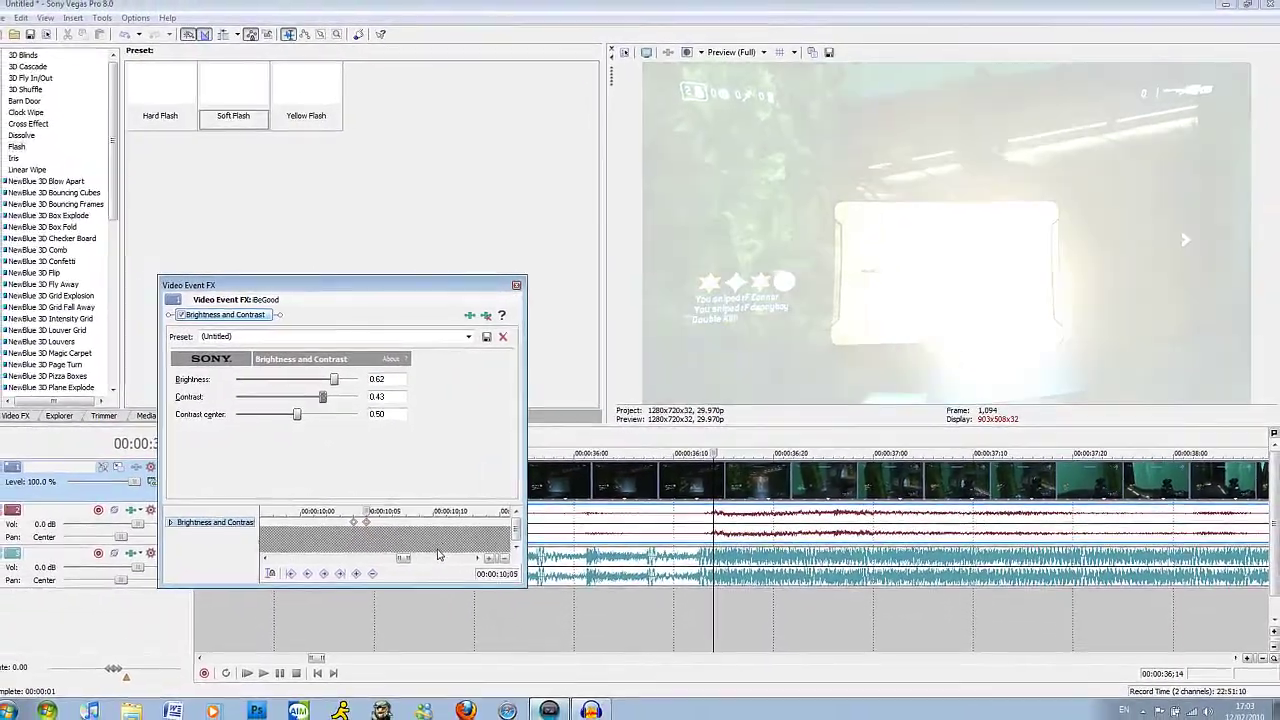
Step: Examine the brightened frames following the flash keyframe to judge where the flash should end
{"action": "left_click", "coordinate": [380, 530]}
{"action": "scroll", "coordinate": [397, 538], "scroll_direction": "down", "scroll_amount": 2}
{"action": "scroll", "coordinate": [404, 537], "scroll_direction": "down", "scroll_amount": 1}
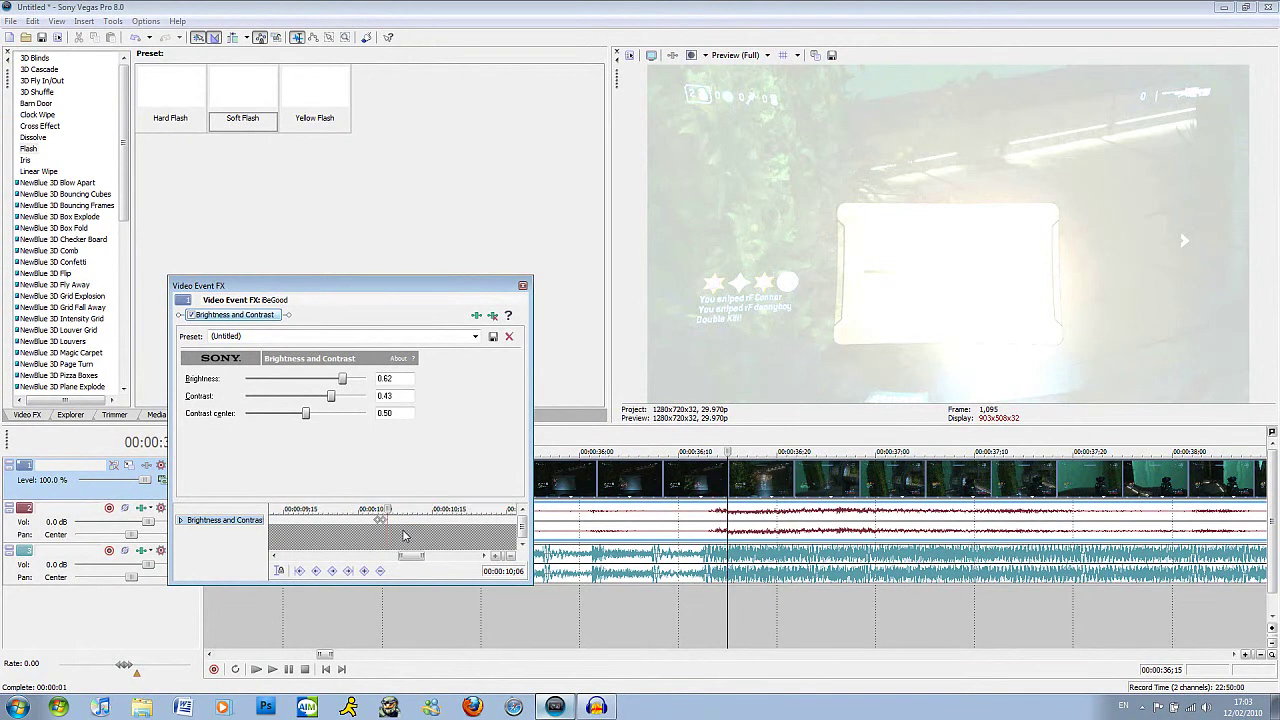
{"action": "scroll", "coordinate": [400, 534], "scroll_direction": "down", "scroll_amount": 3}
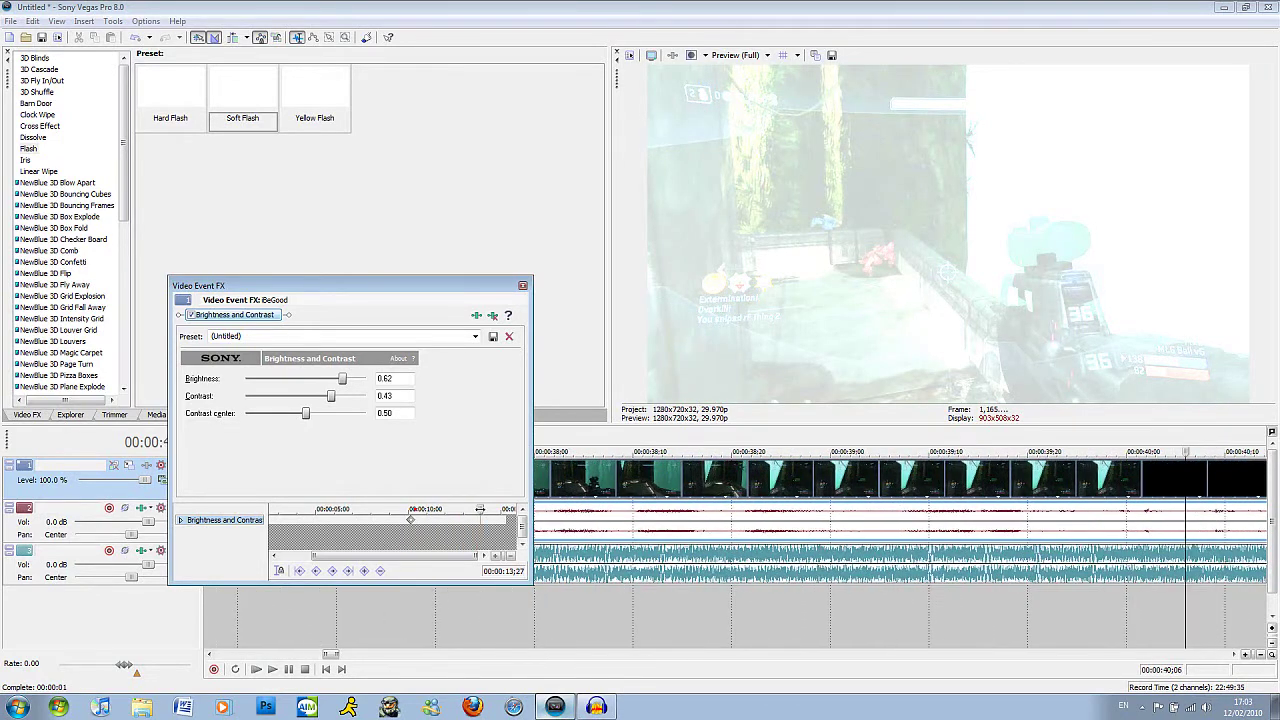
{"action": "left_click_drag", "start_coordinate": [474, 511], "coordinate": [400, 558]}
{"action": "scroll", "coordinate": [424, 525], "scroll_direction": "up", "scroll_amount": 3}
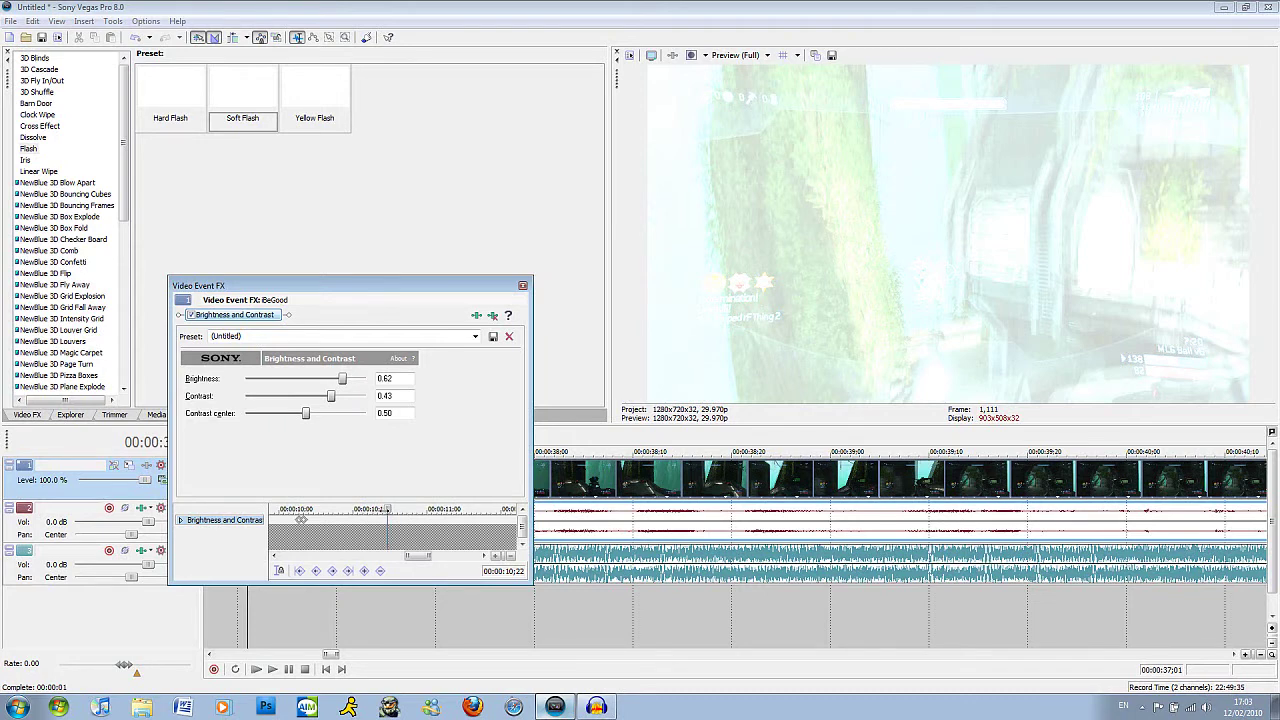
{"action": "left_click_drag", "start_coordinate": [387, 509], "coordinate": [432, 521]}
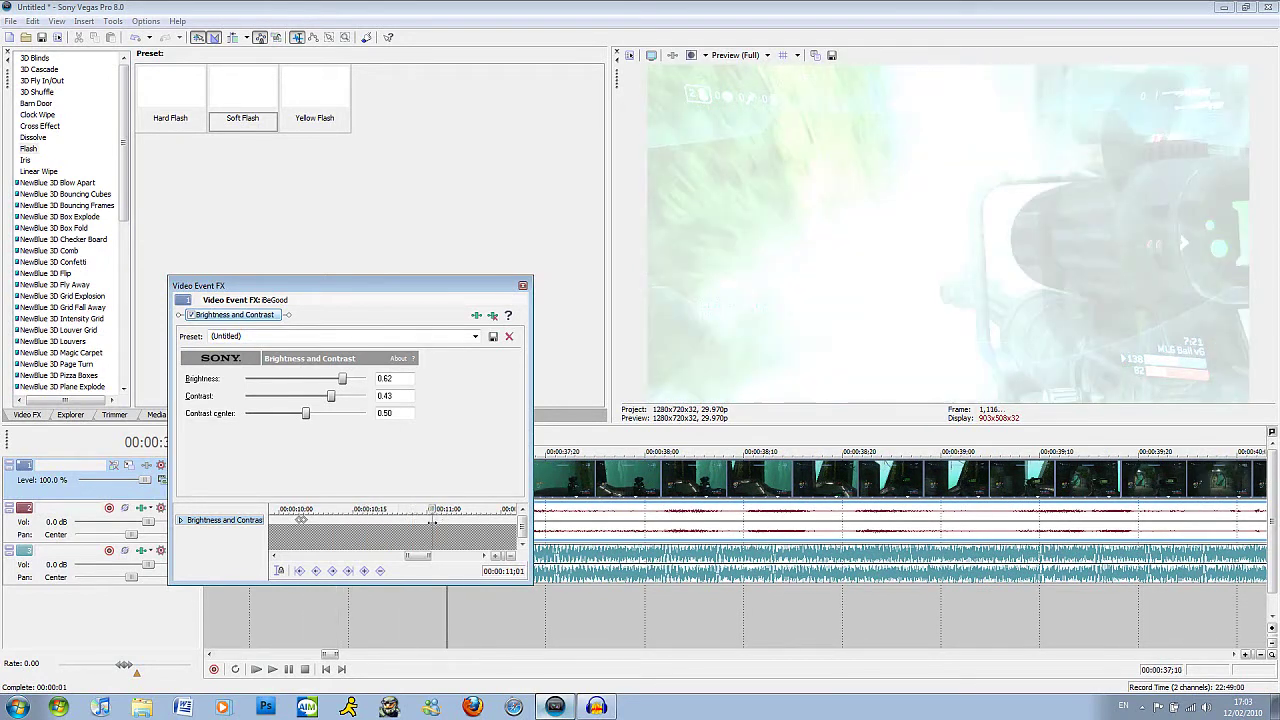
{"action": "left_click", "coordinate": [300, 524]}
{"action": "scroll", "coordinate": [312, 525], "scroll_direction": "up", "scroll_amount": 2}
{"action": "scroll", "coordinate": [385, 540], "scroll_direction": "down", "scroll_amount": 2}
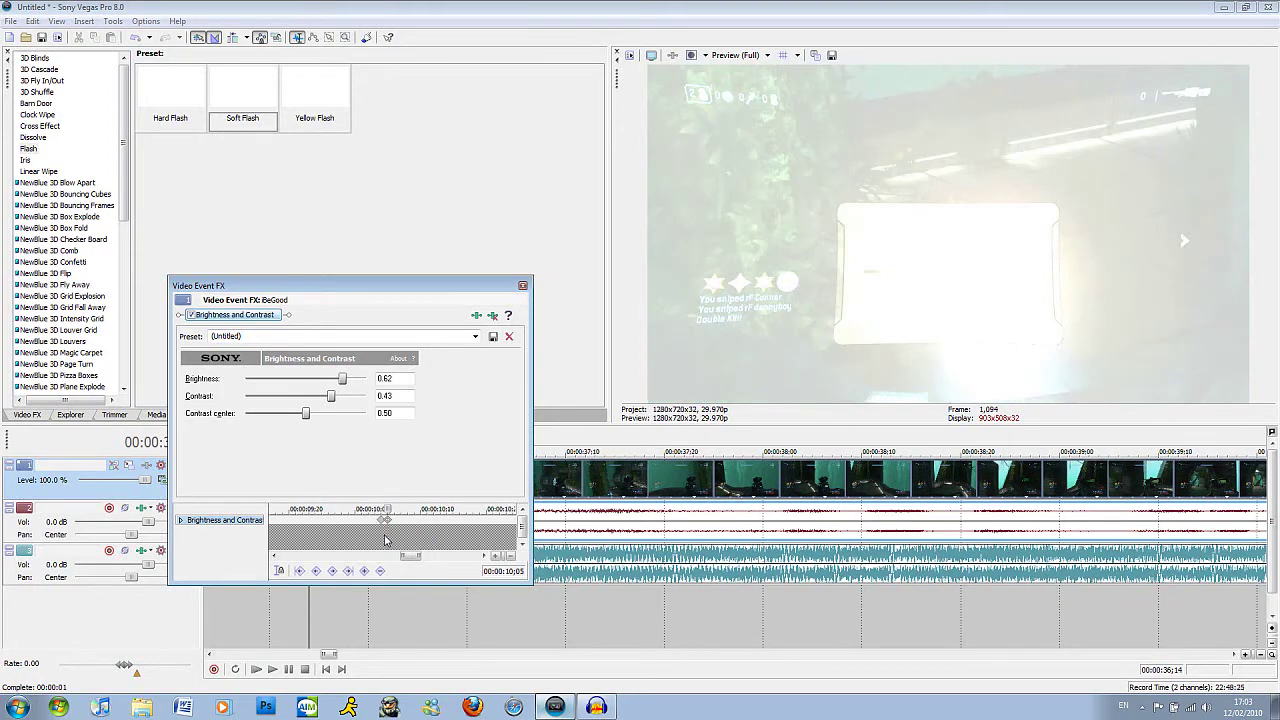
Step: End the flash with a keyframe at 00:00:10;29 using the Reset to None preset
{"action": "left_click_drag", "start_coordinate": [388, 510], "coordinate": [411, 527]}
{"action": "scroll", "coordinate": [394, 539], "scroll_direction": "down", "scroll_amount": 4}
{"action": "scroll", "coordinate": [394, 542], "scroll_direction": "up", "scroll_amount": 2}
{"action": "left_click", "coordinate": [475, 337]}
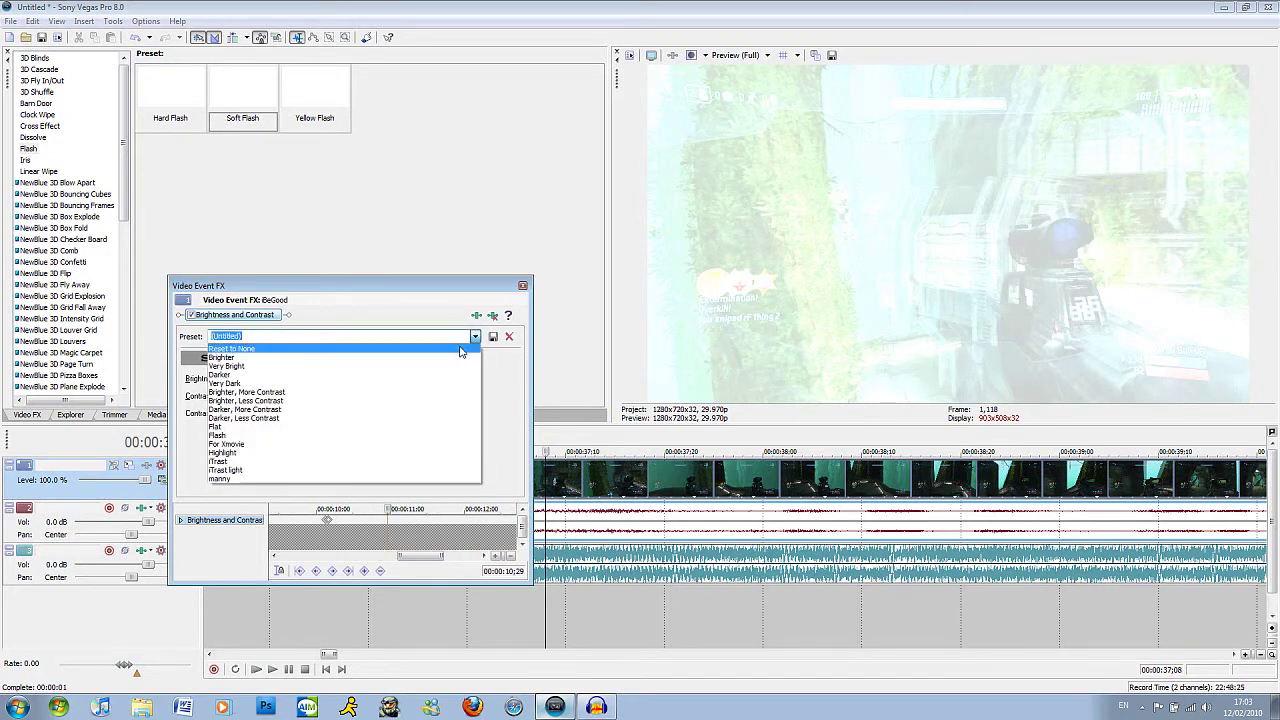
{"action": "left_click", "coordinate": [461, 349]}
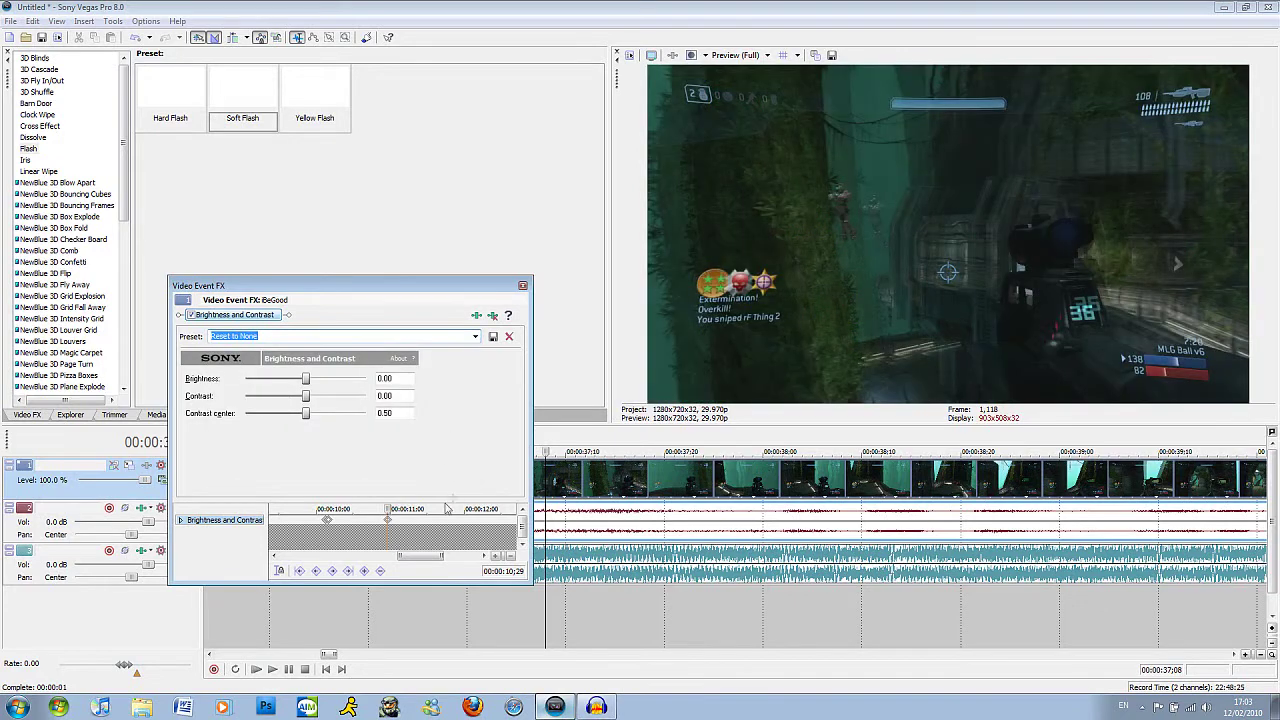